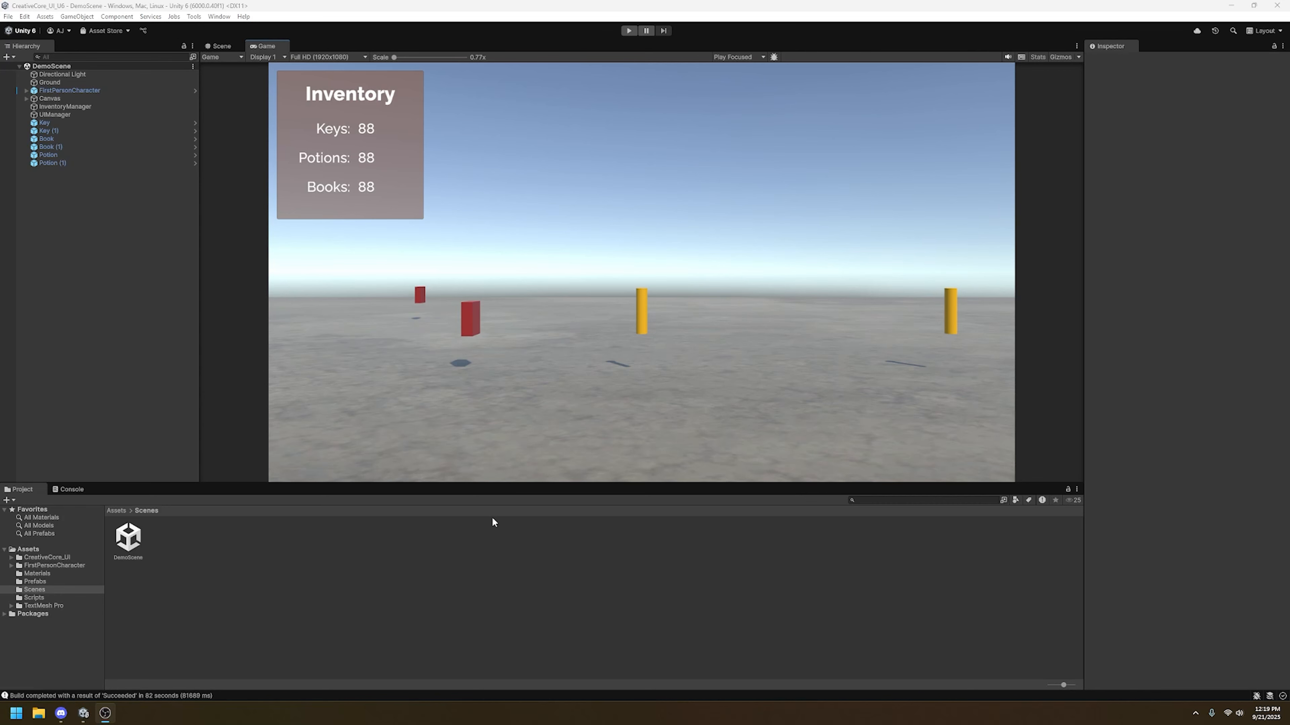
Step: Clear the console and play-test the scene by walking the character forward and back, ending play mode when done
click(77, 492)
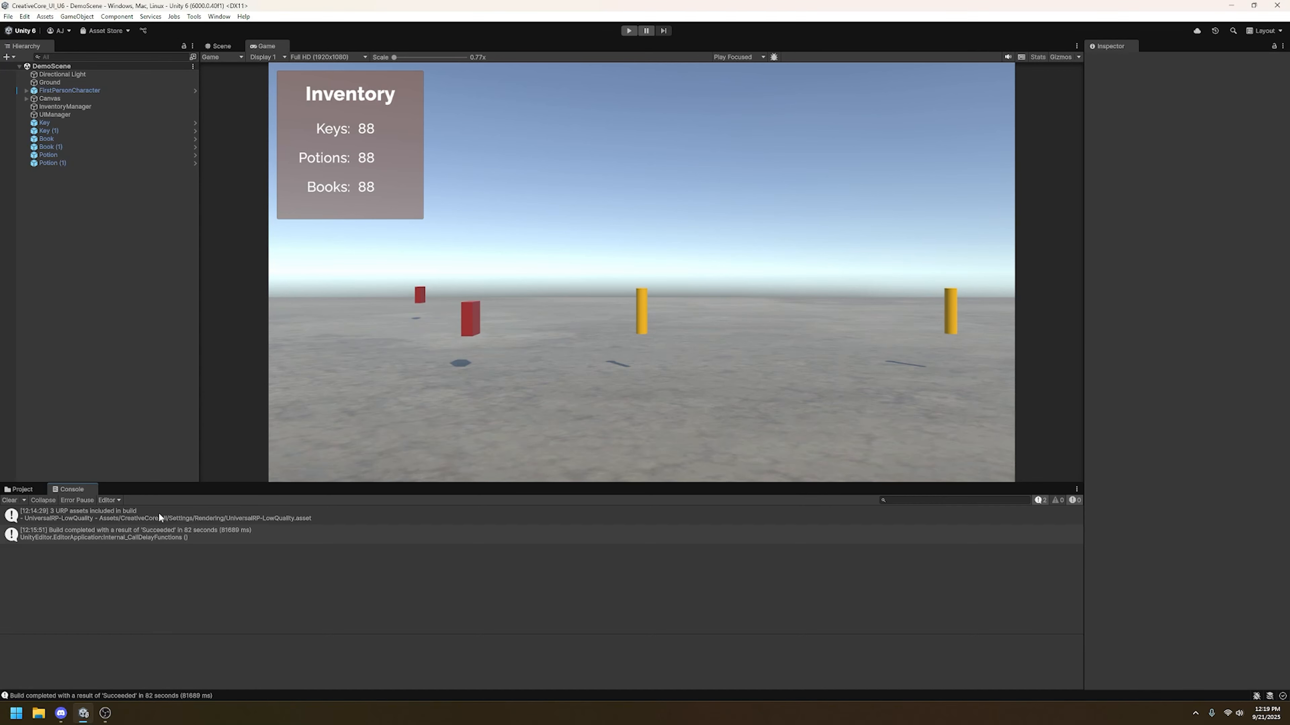
click(9, 500)
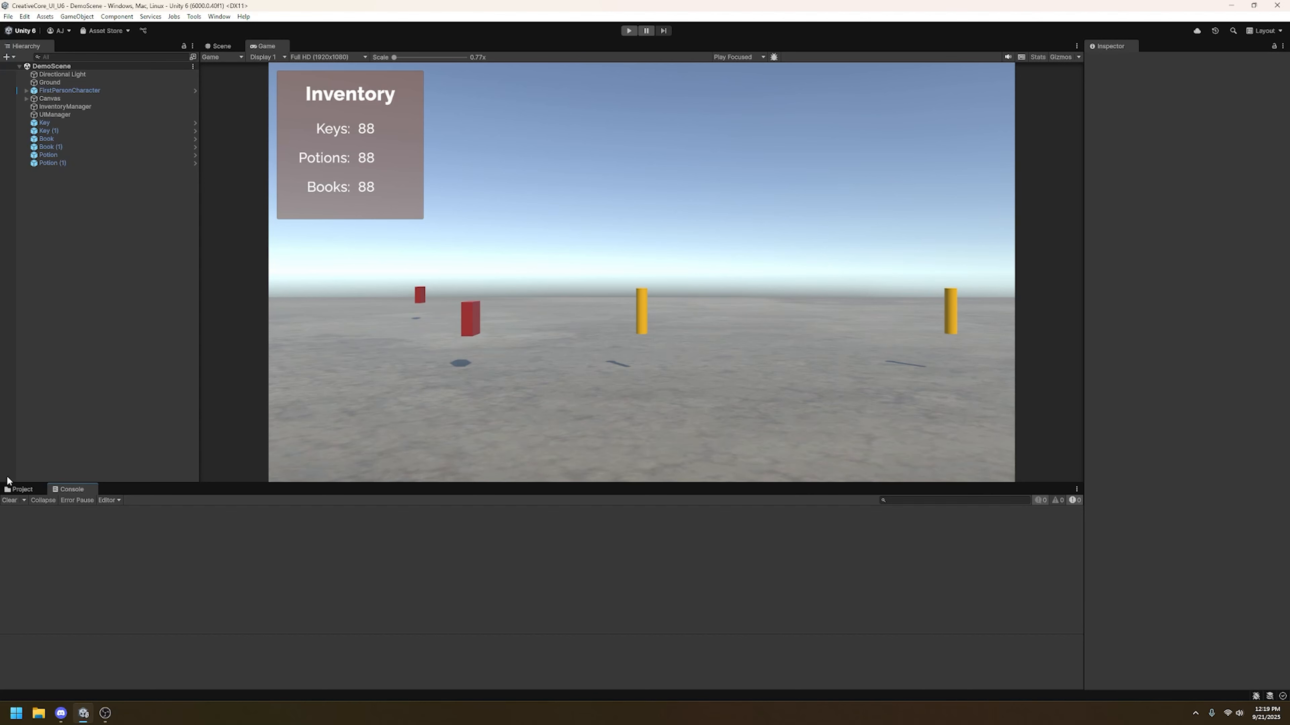
click(629, 31)
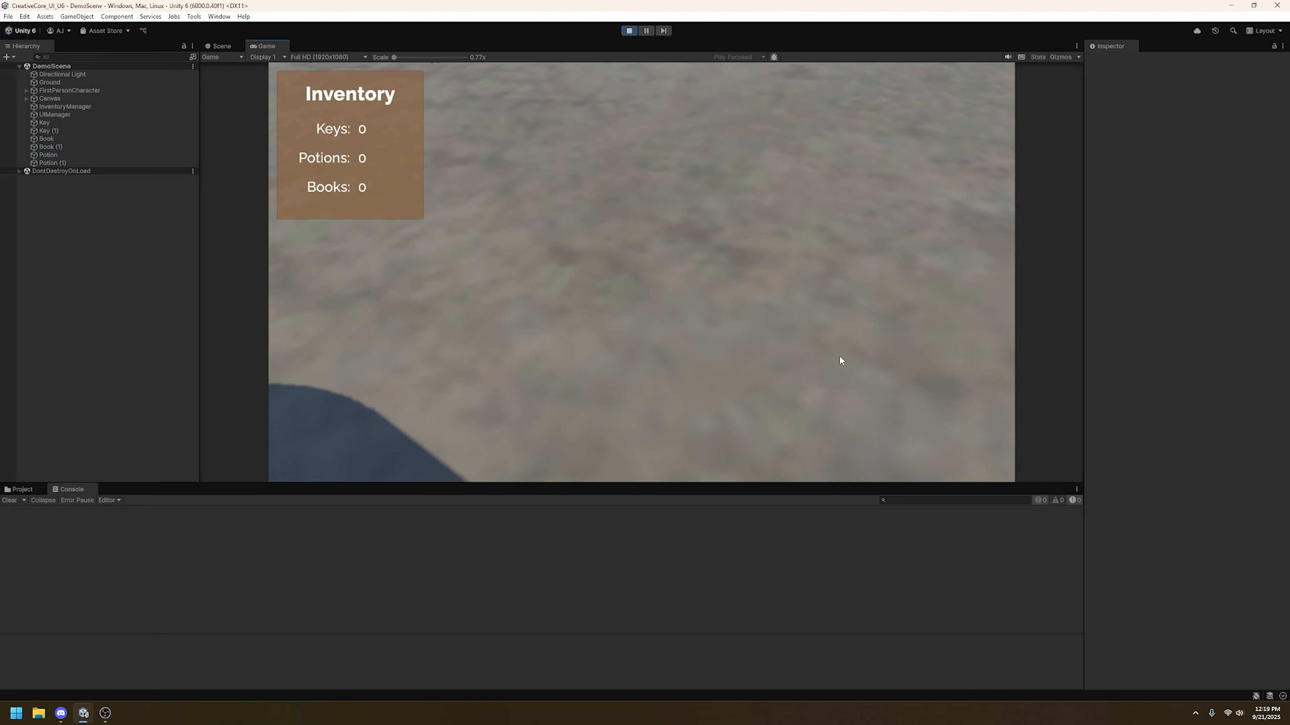
click(839, 357)
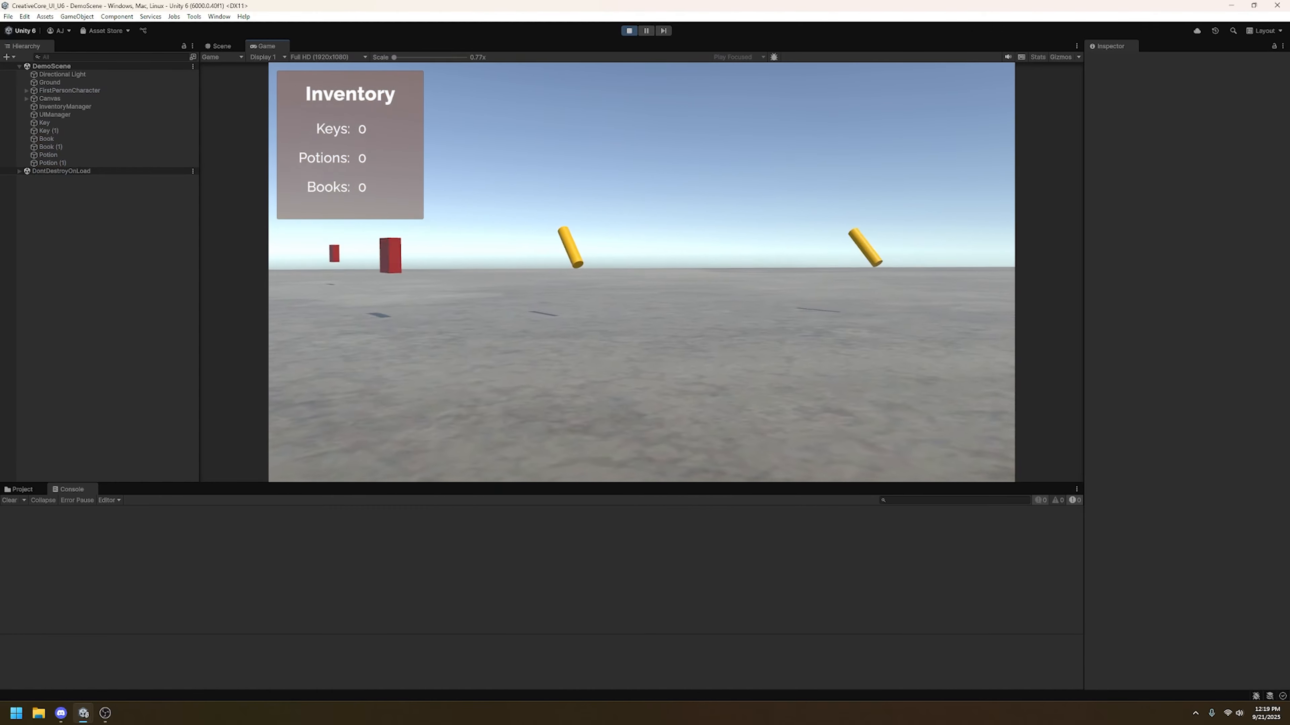
key(w)
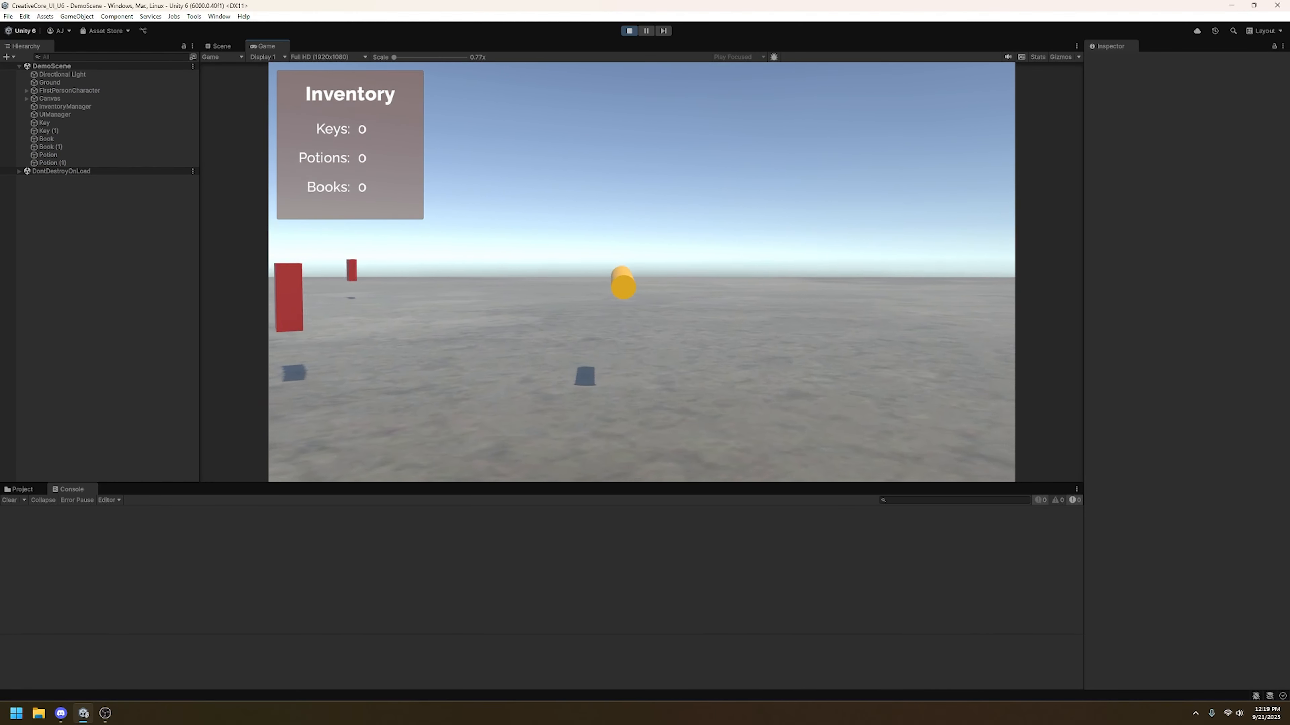
key(s)
key(Escape)
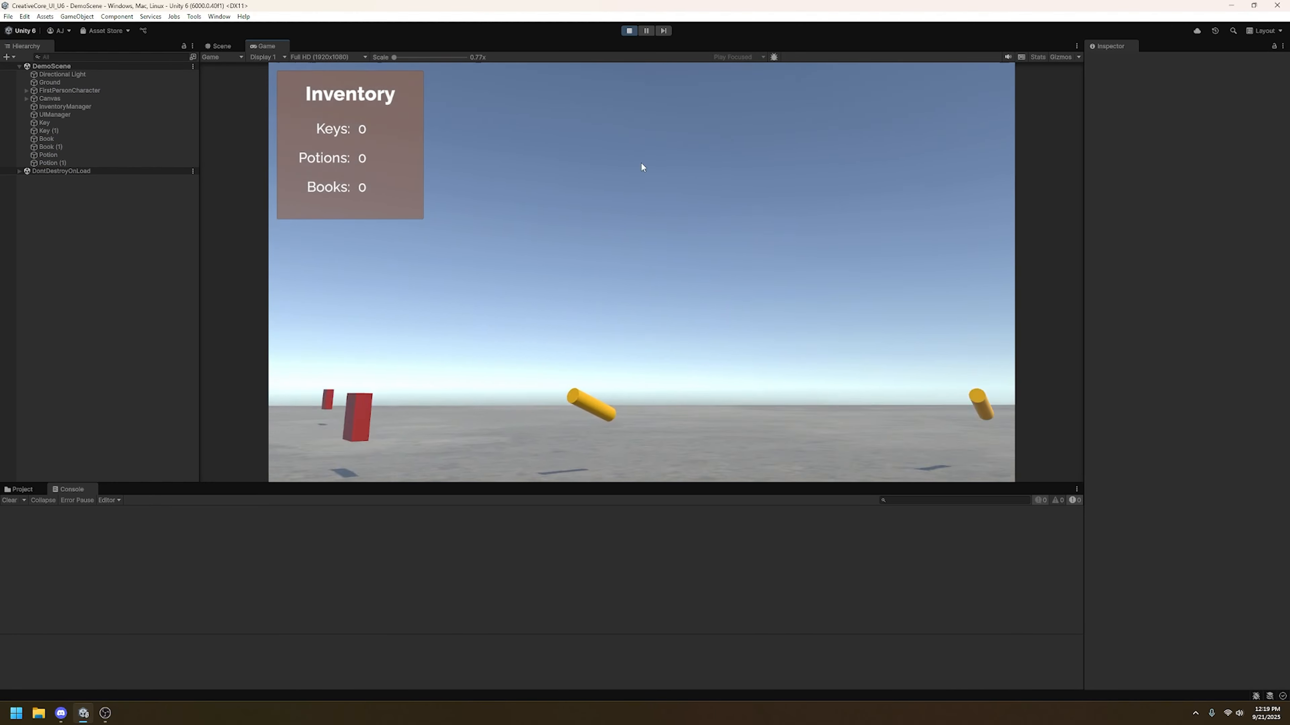
click(632, 32)
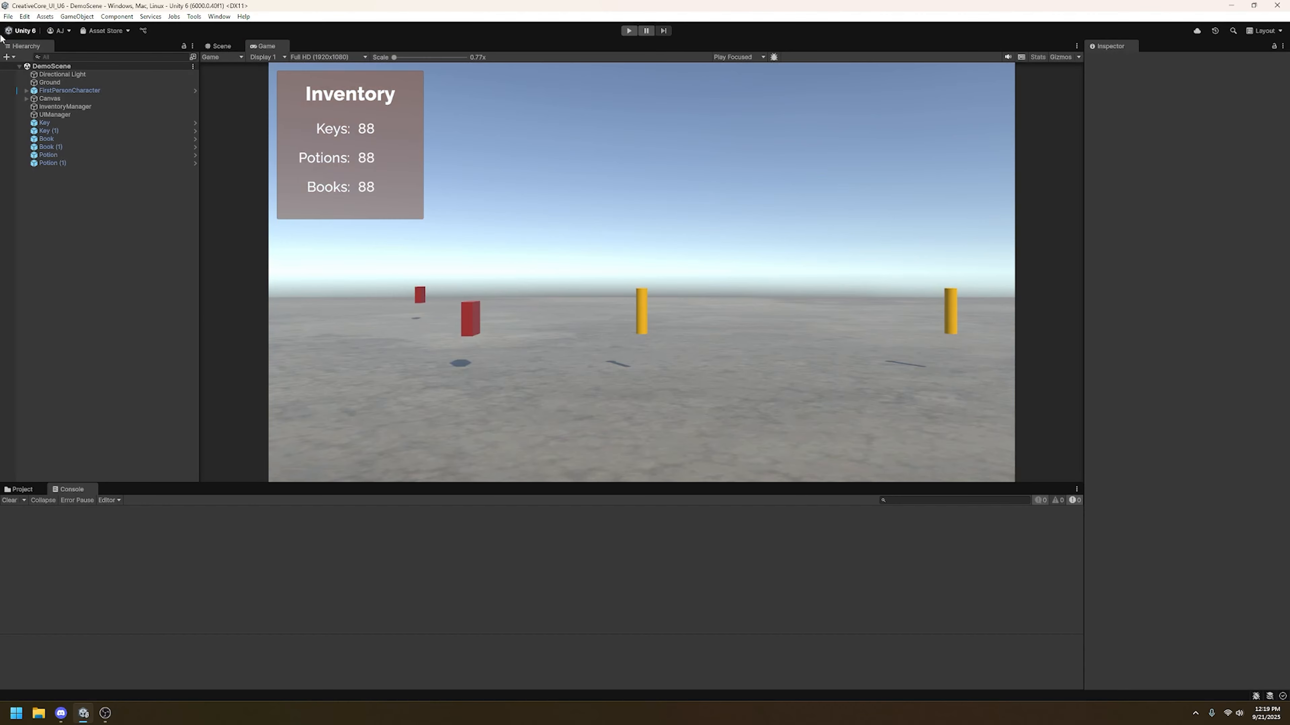
Step: Open the Build Profiles window and display its shared scene list
click(8, 16)
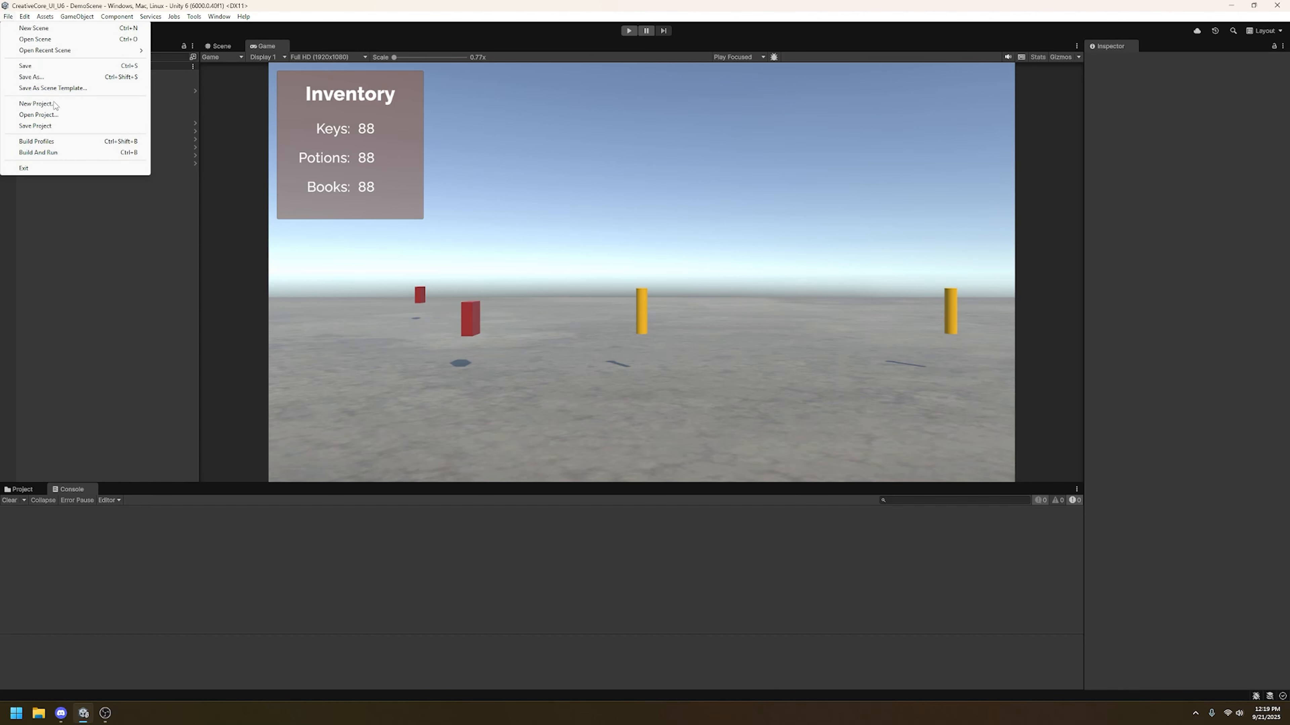
click(41, 141)
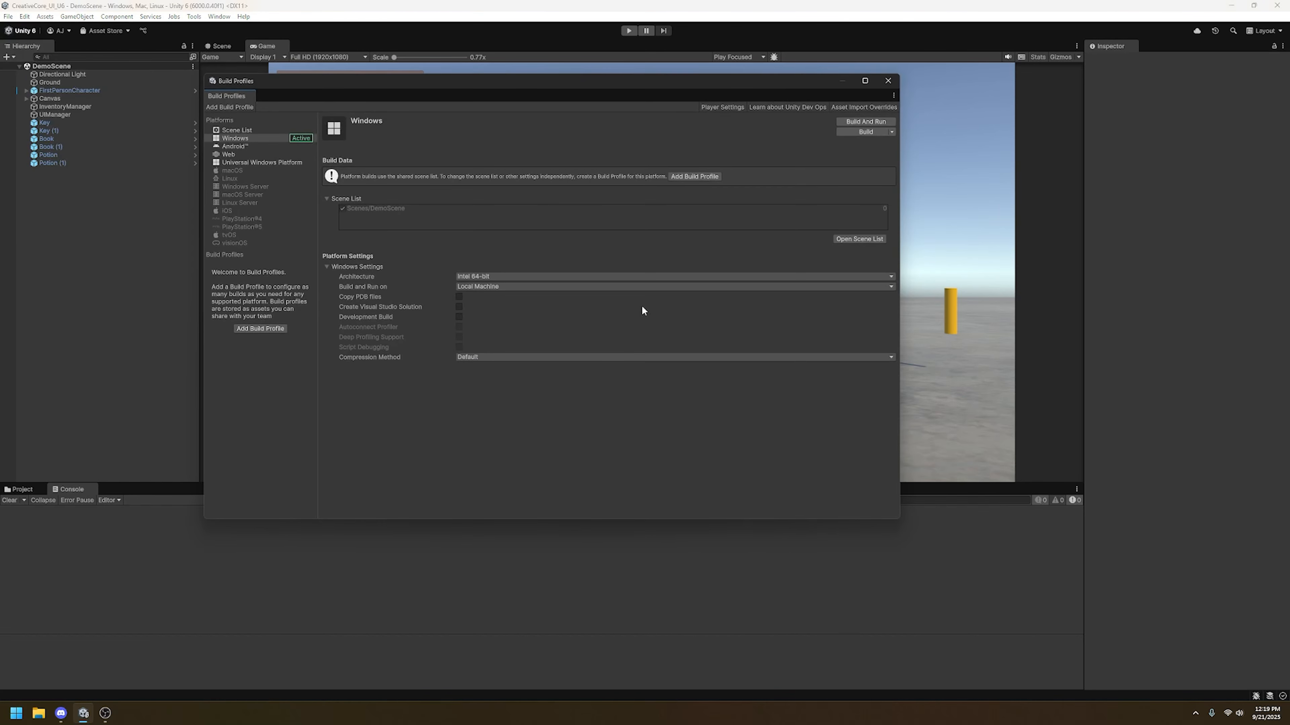
drag(404, 84, 431, 167)
click(262, 221)
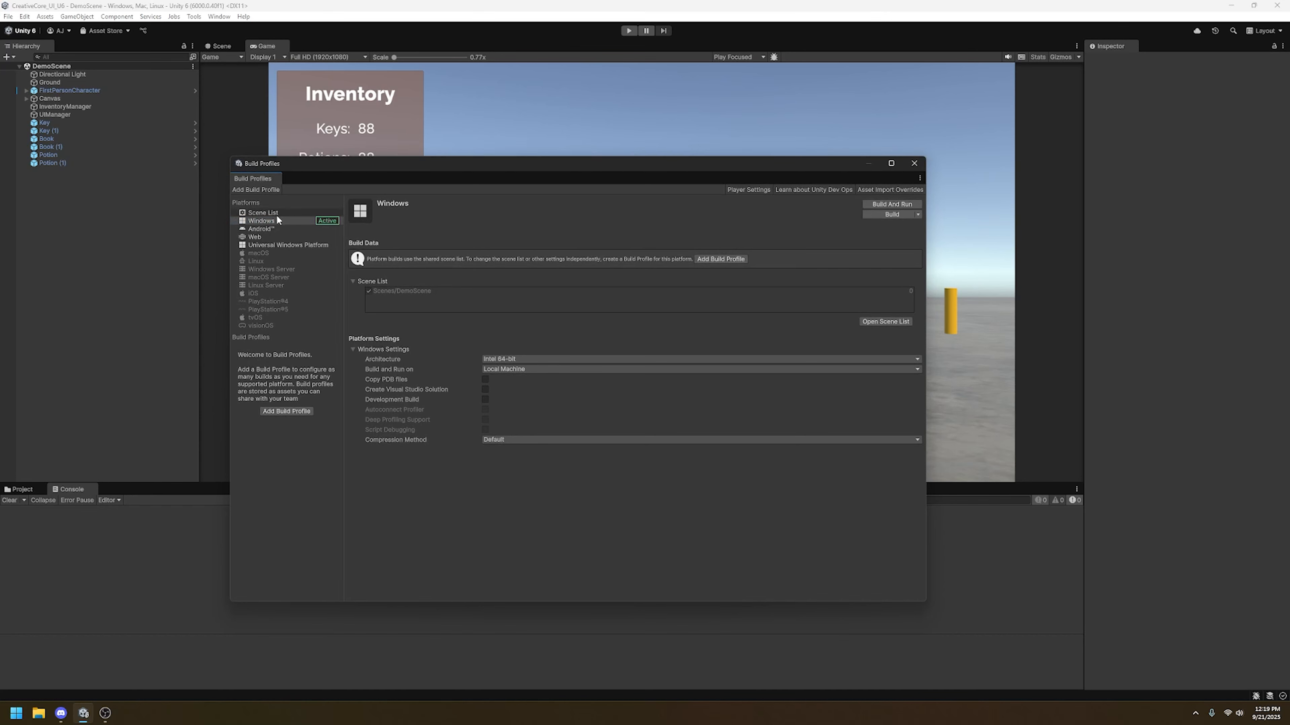
click(265, 214)
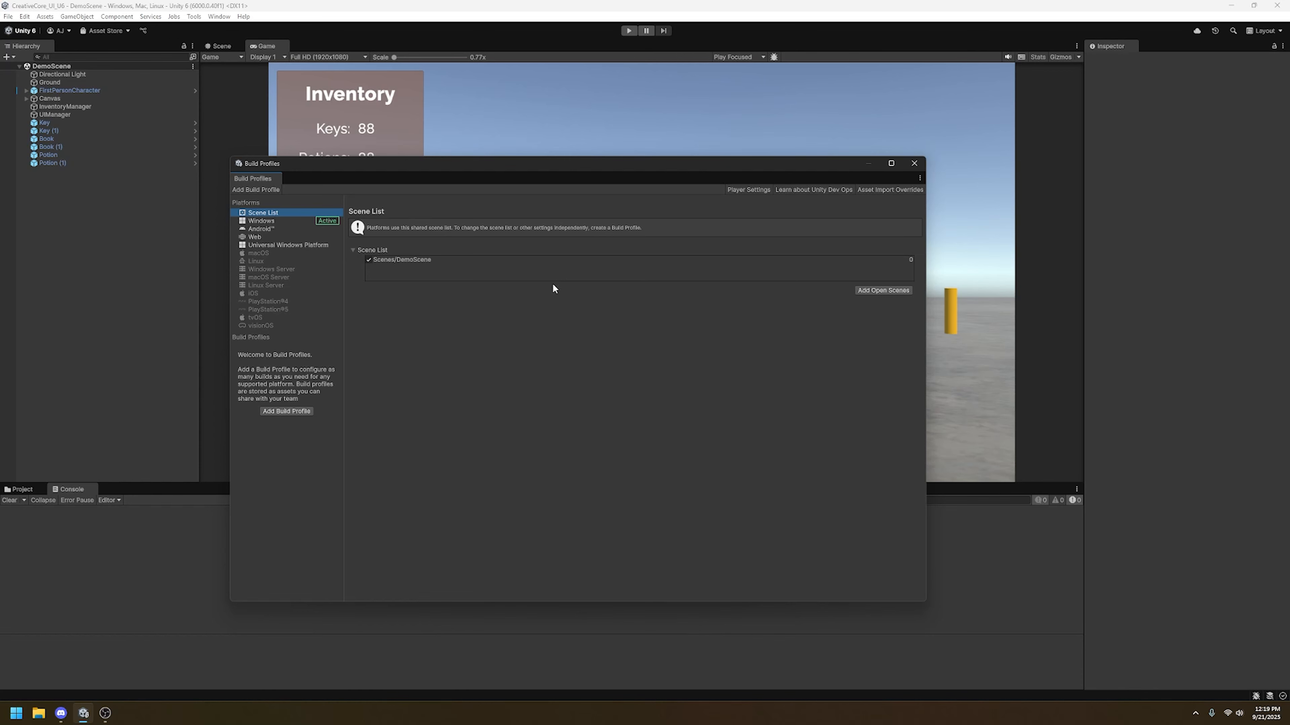
Step: Exclude DemoScene from the build and remove it from the shared scene list
click(369, 261)
click(391, 259)
right_click(392, 259)
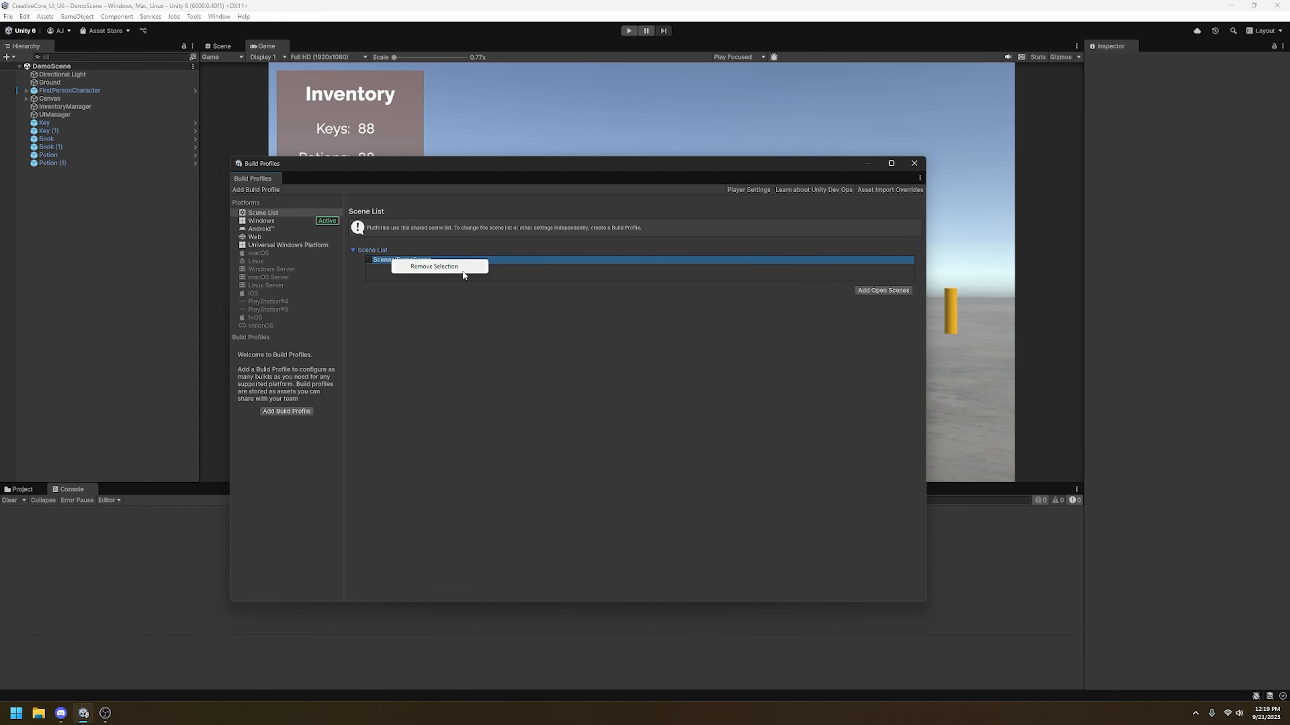
click(442, 268)
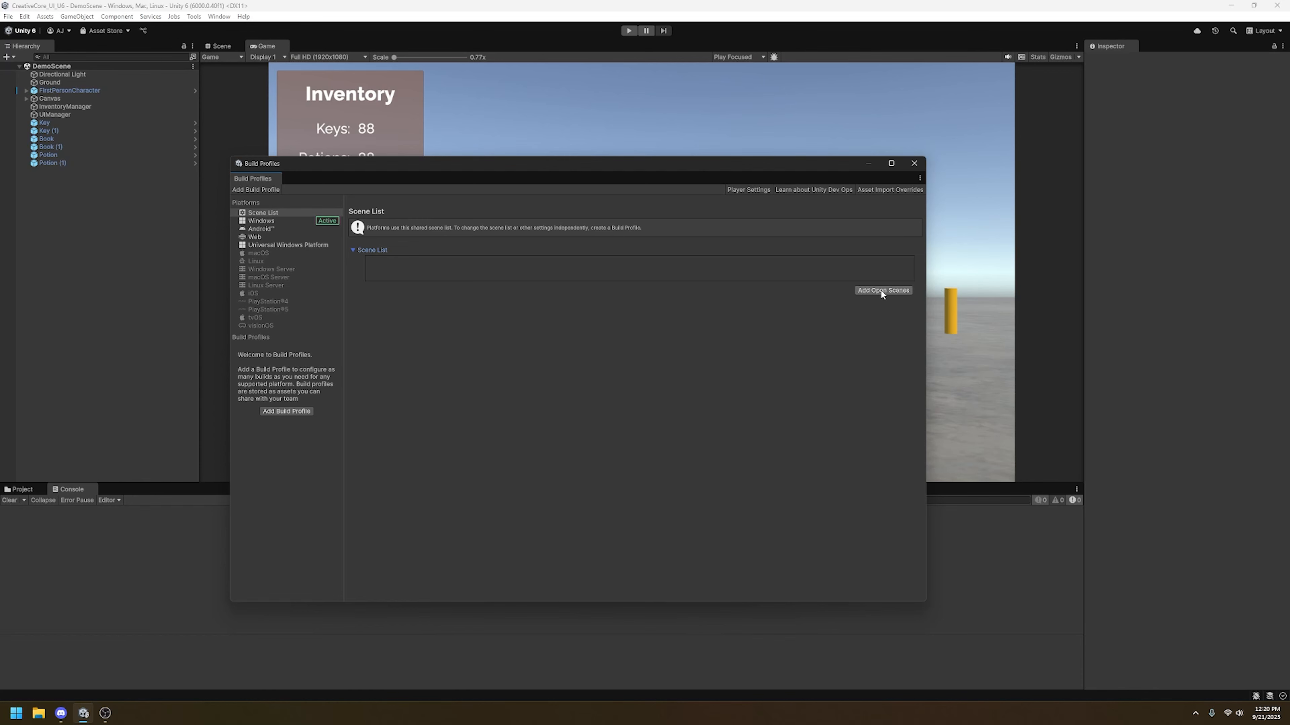
Step: Add DemoScene from the project's Scenes folder to the build scene list
click(30, 492)
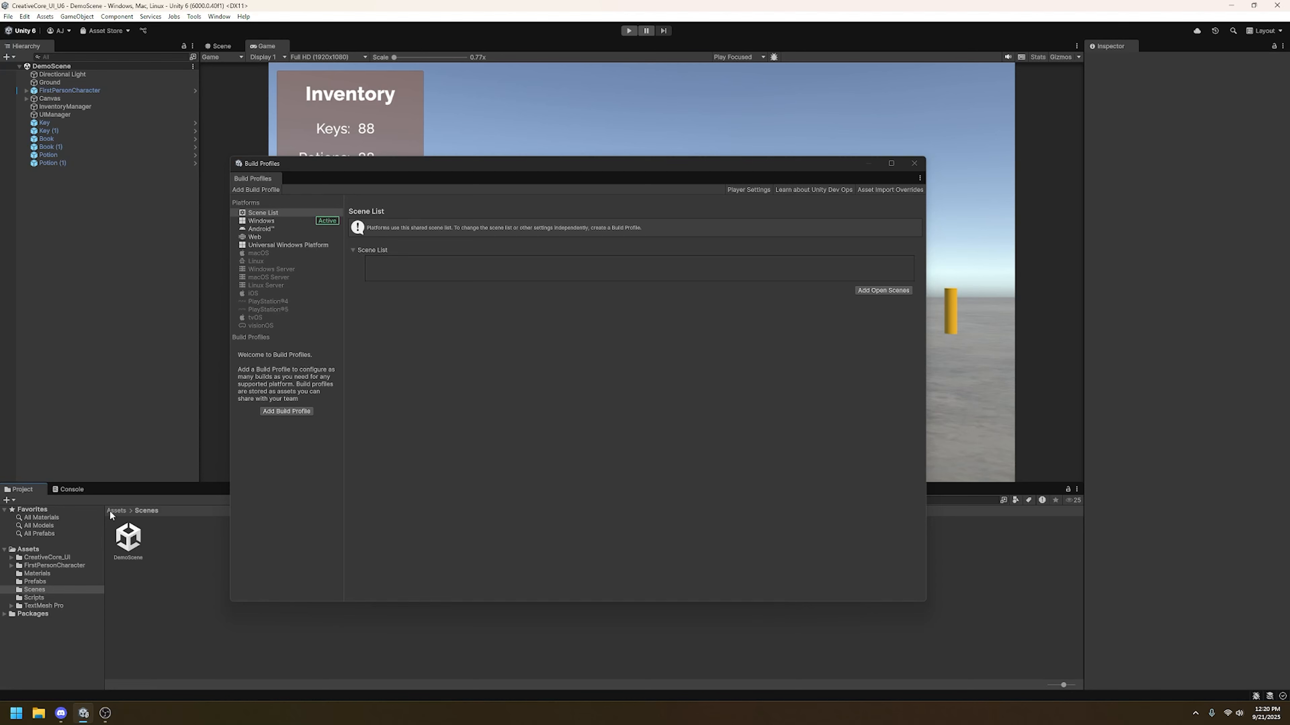
drag(135, 549, 469, 324)
drag(419, 252, 401, 276)
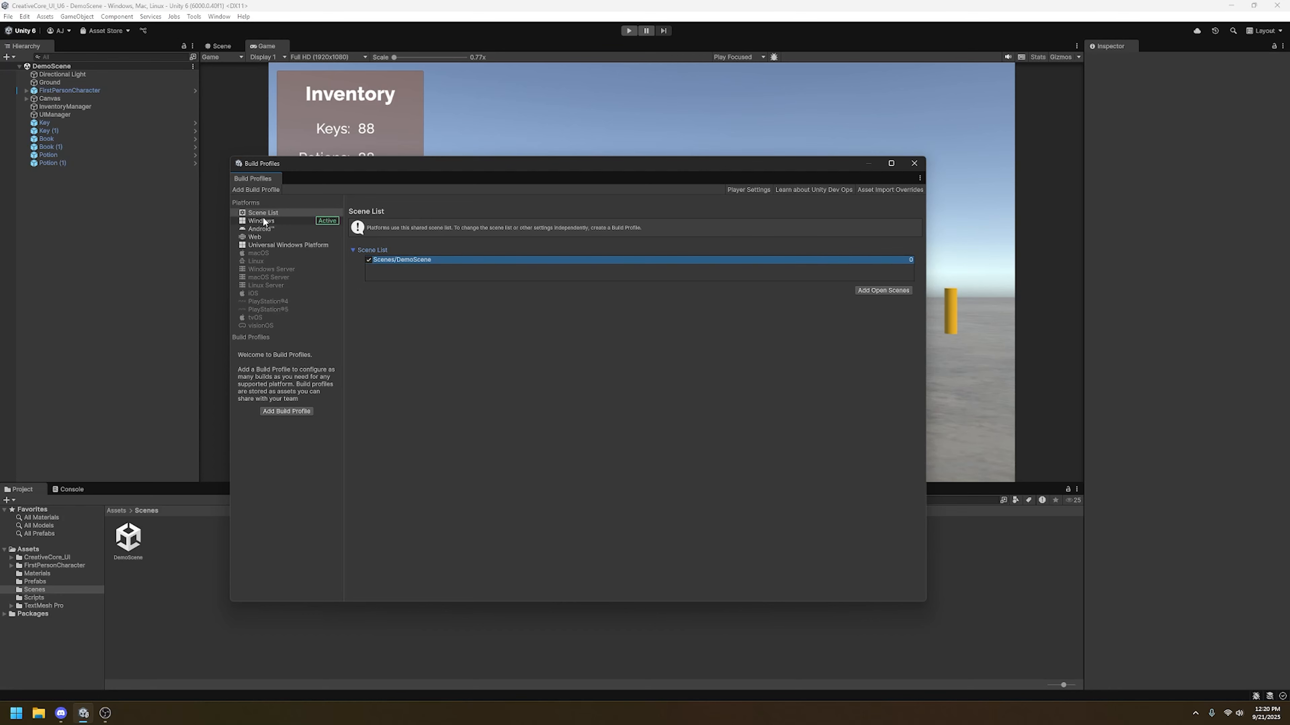
Step: Open the Player settings from Build Profiles and compare their screen resolution with the Game view's resolution setting
click(751, 189)
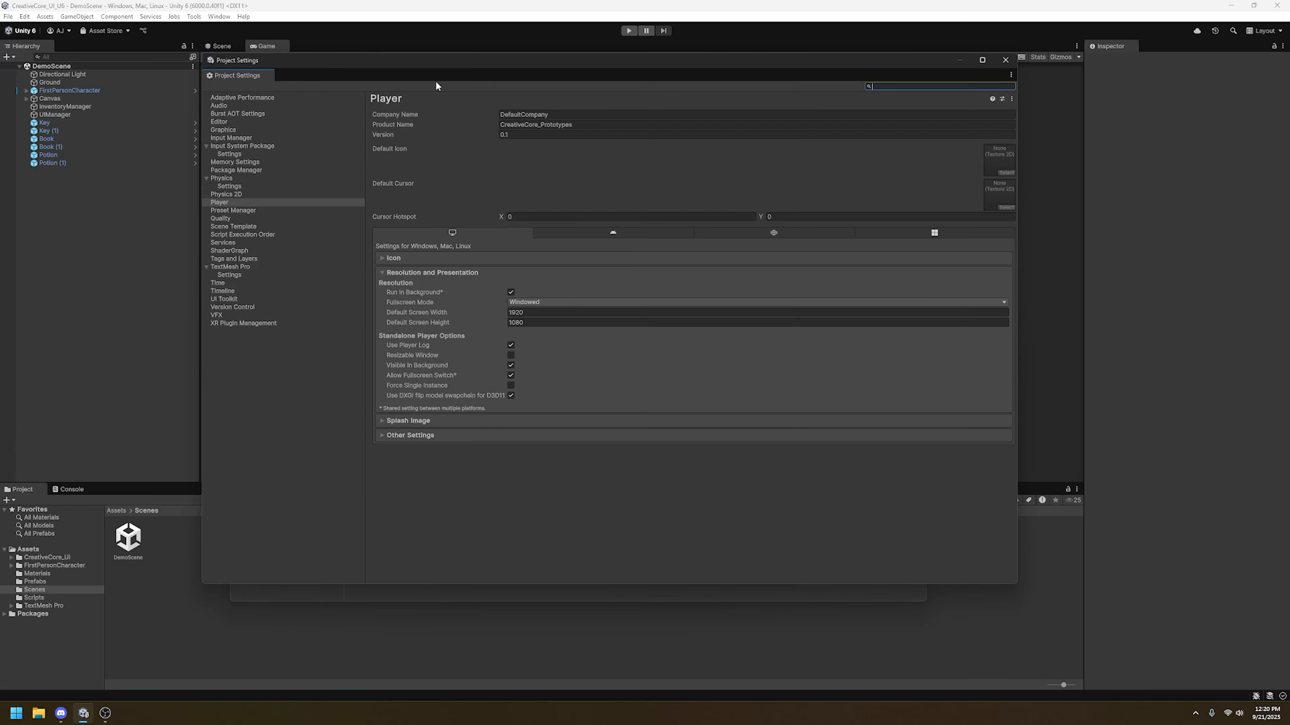
drag(428, 61, 322, 114)
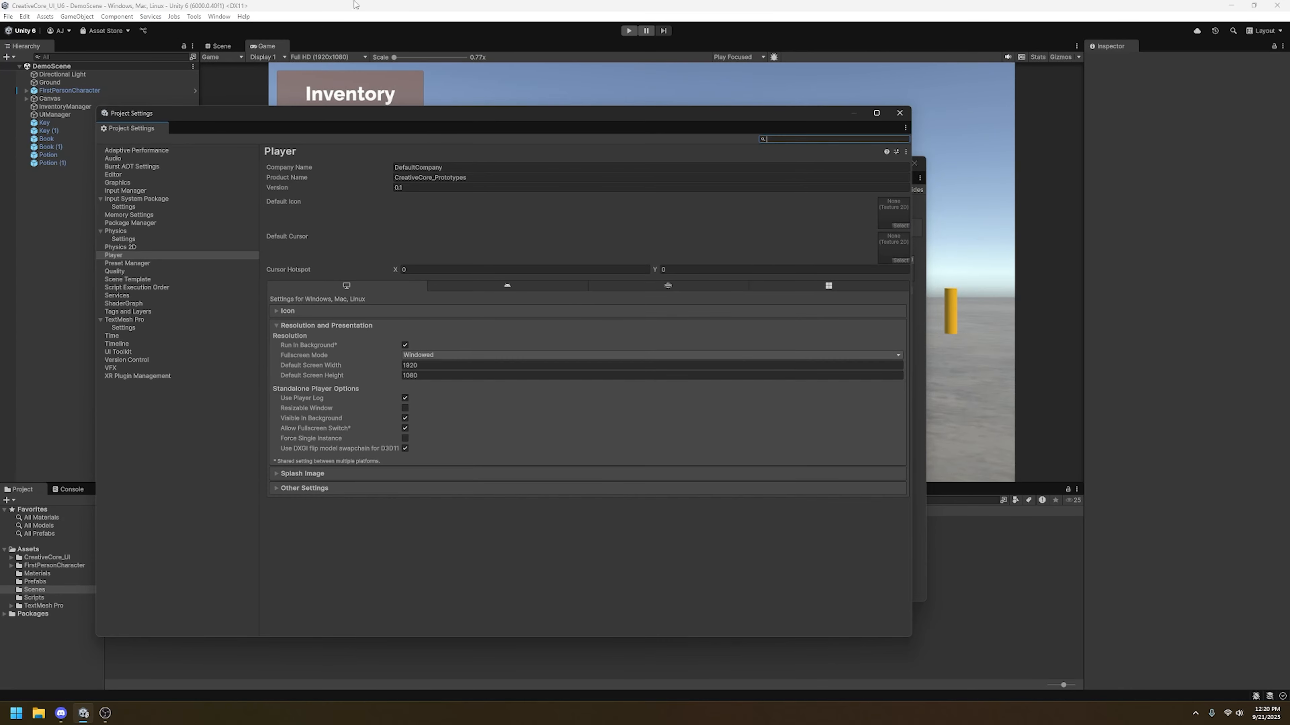
click(264, 46)
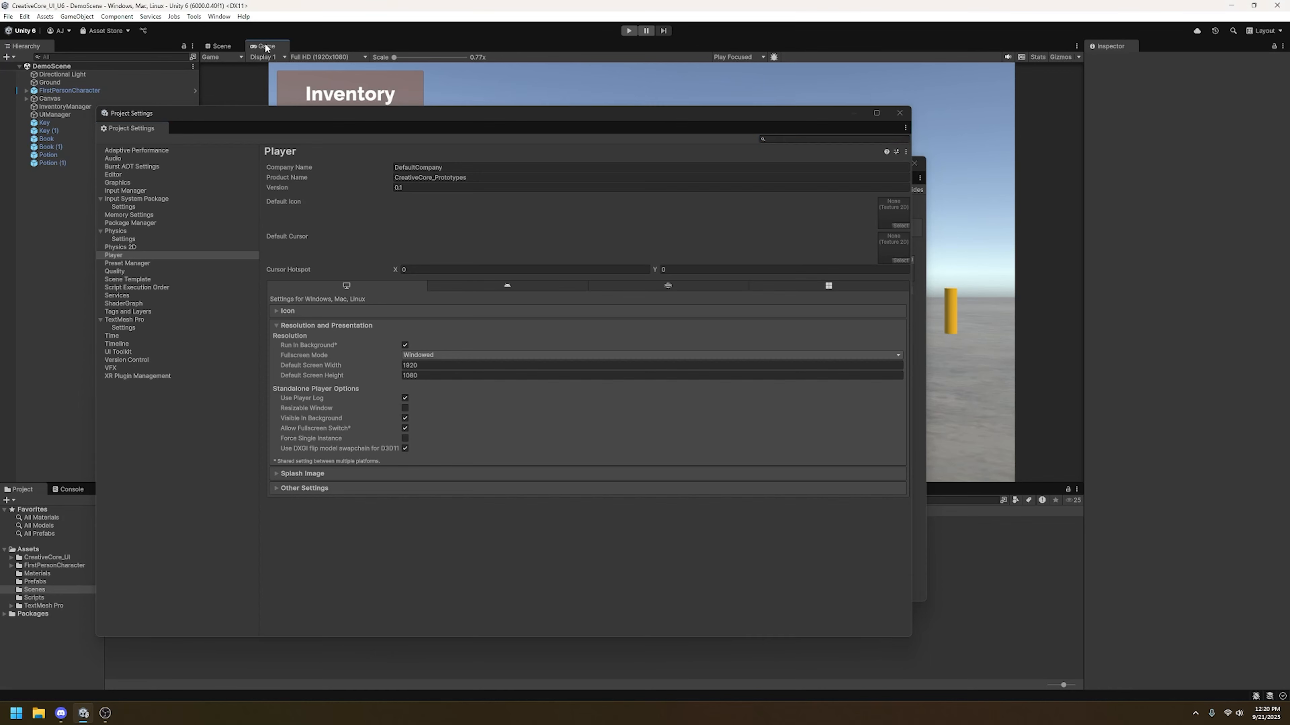
drag(350, 113, 512, 203)
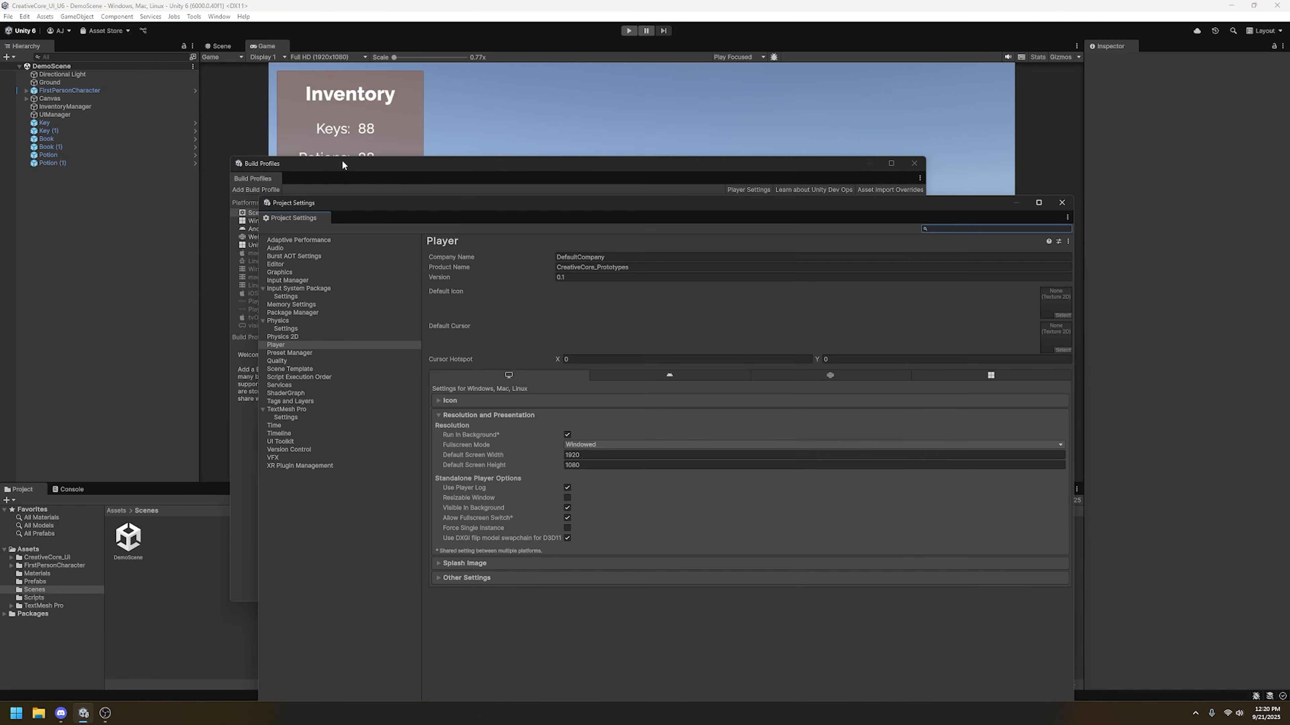
drag(342, 159, 875, 184)
drag(778, 182, 1289, 193)
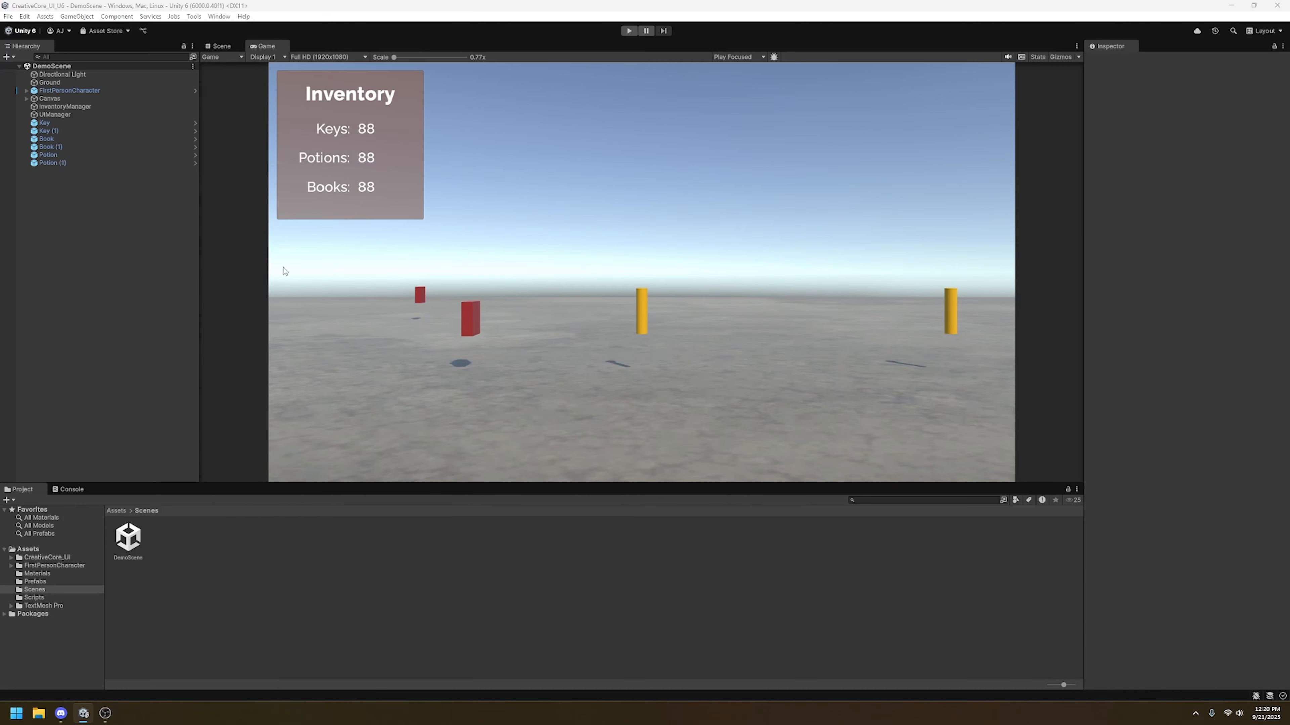
click(221, 45)
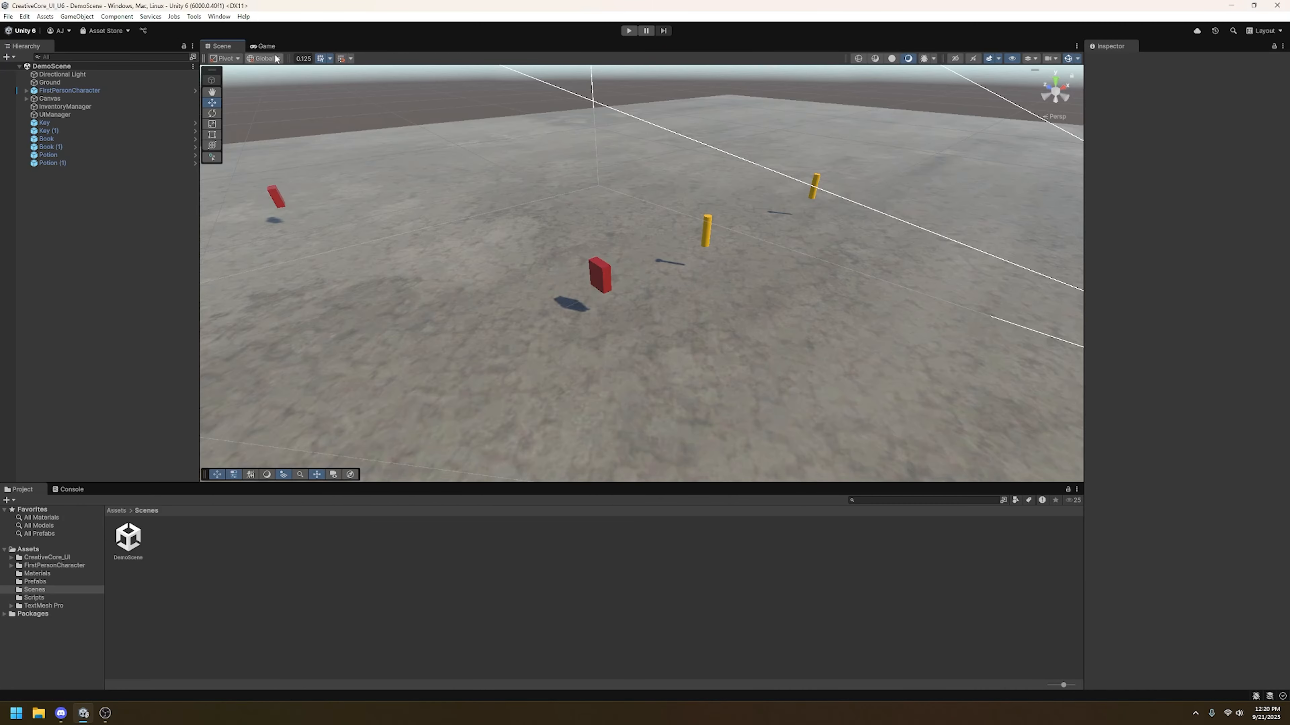
click(266, 47)
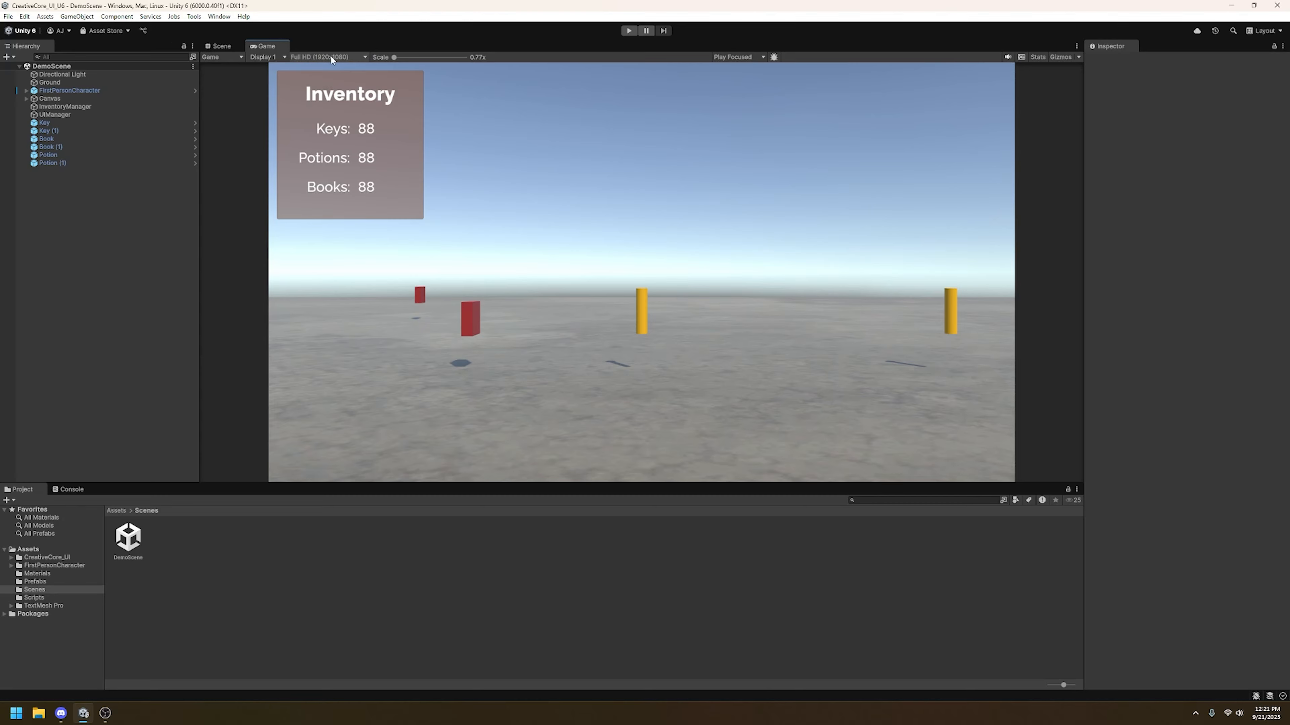
drag(1289, 147, 738, 102)
Step: Try Fullscreen Window as the player's fullscreen mode, return it to Windowed, and close Project Settings
click(523, 335)
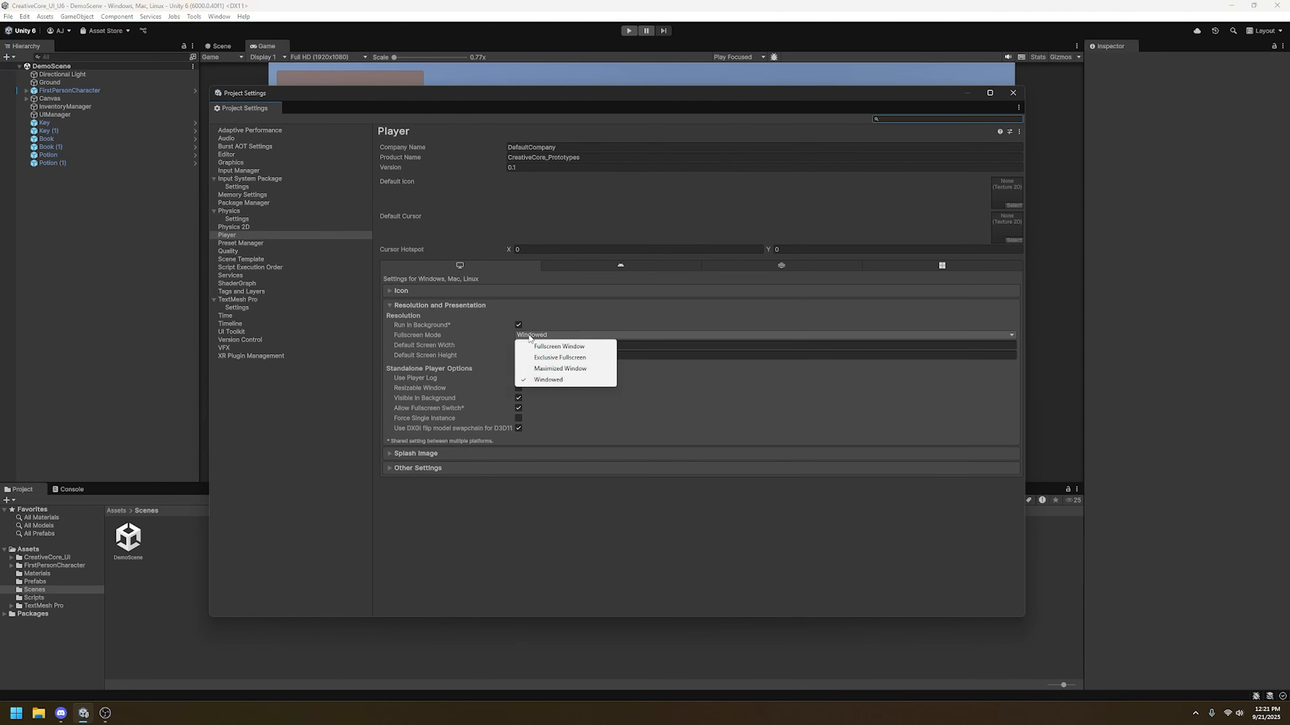
click(569, 346)
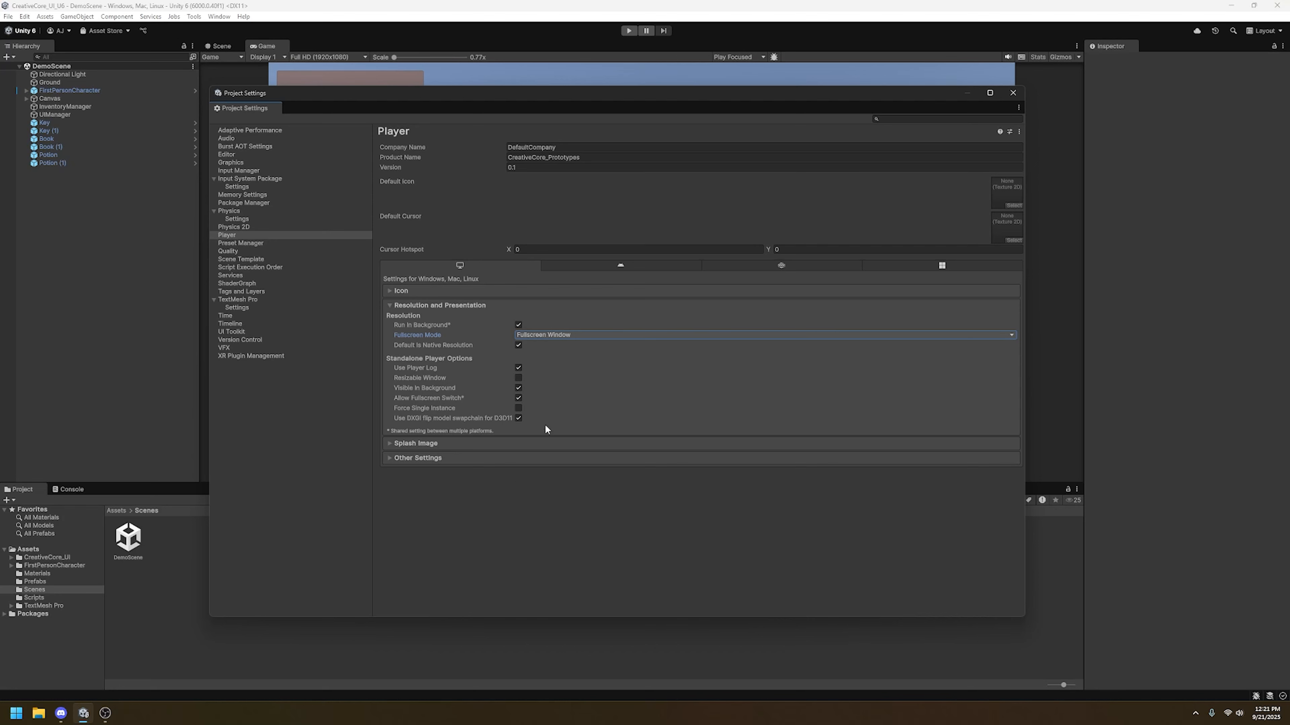
click(558, 331)
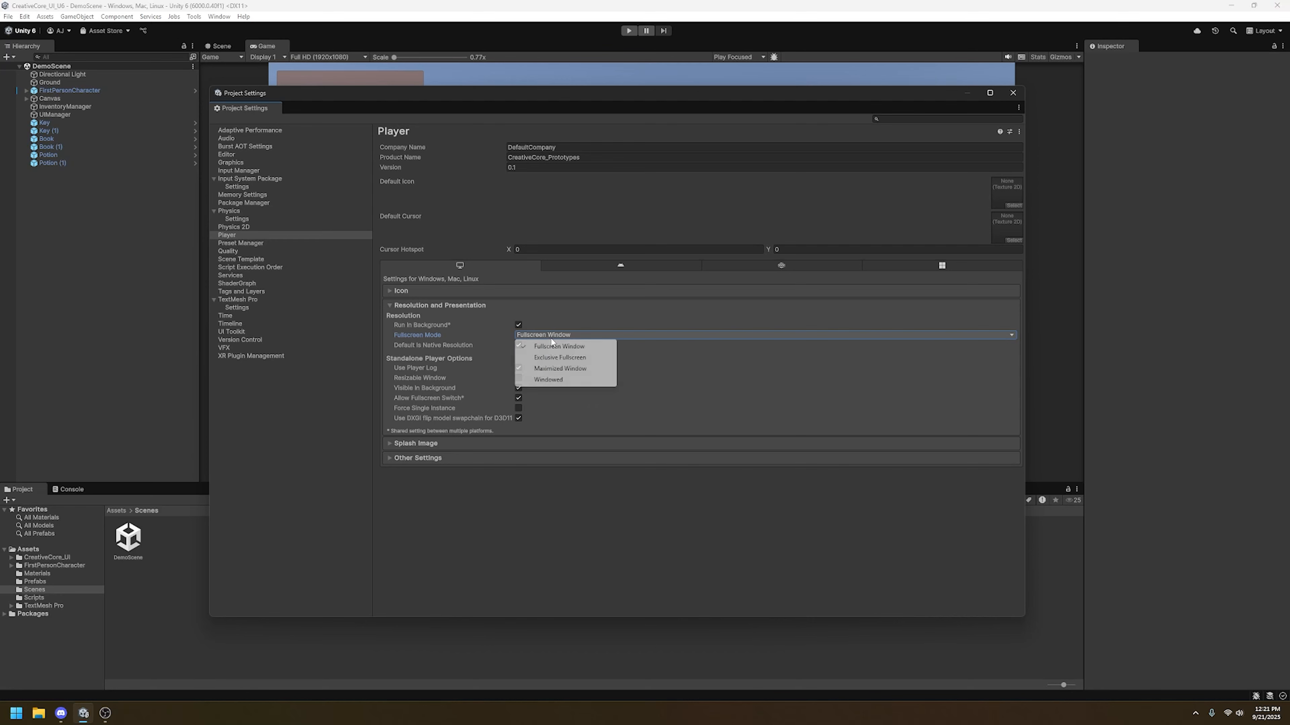
click(550, 384)
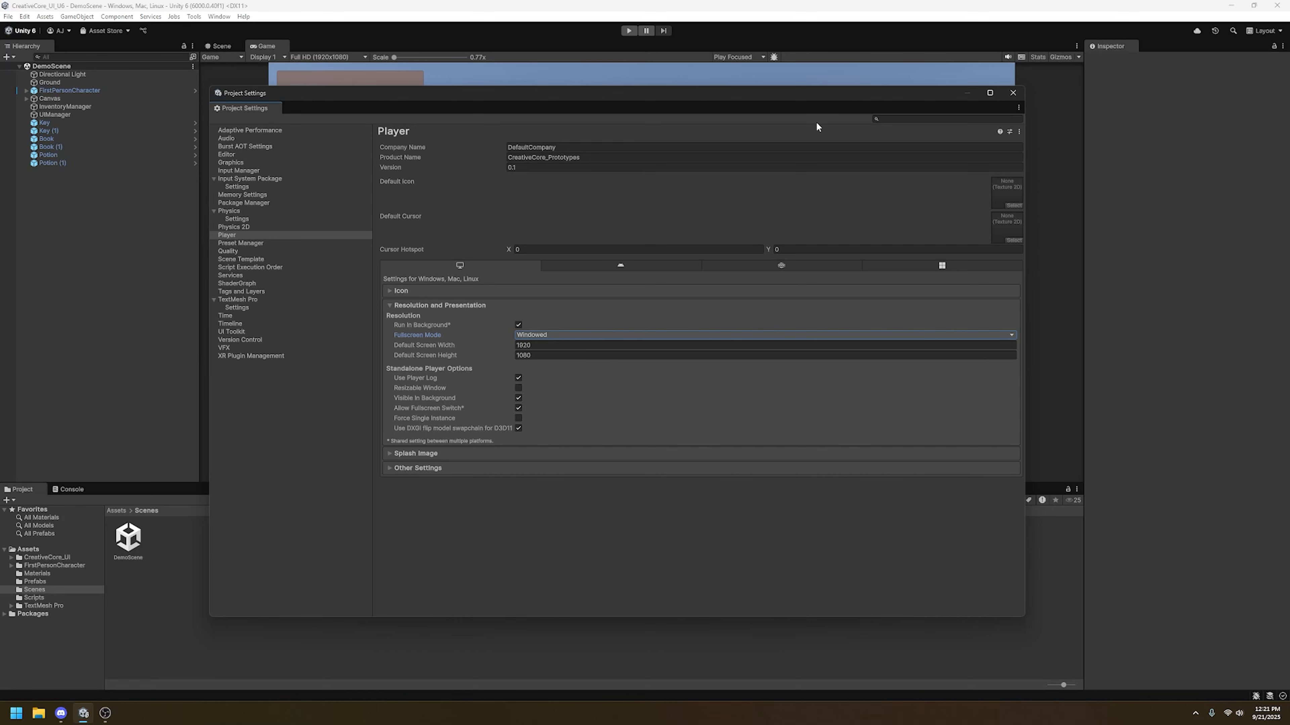
drag(345, 96, 279, 97)
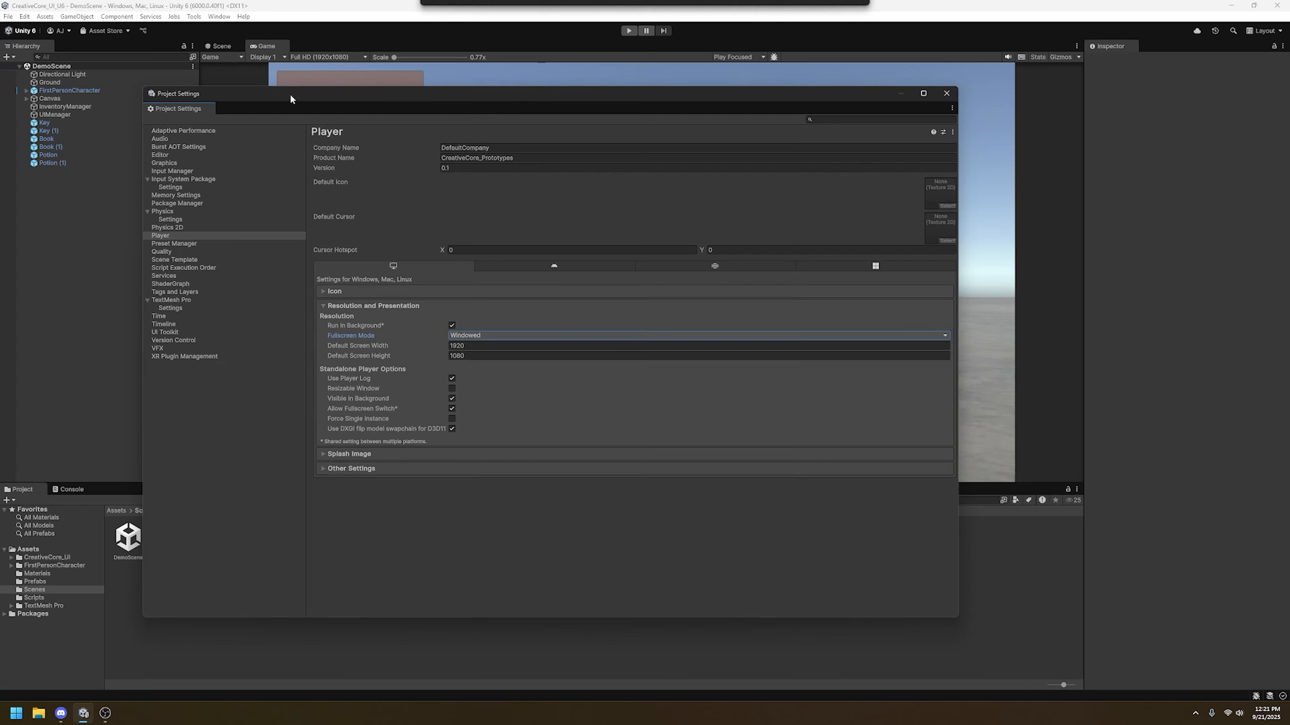
click(946, 94)
Step: Start Build And Run for the Windows platform, inspect the CreativeCore_UI_U6 project folder, and return to the Desktop as destination
drag(1289, 165, 294, 155)
click(253, 210)
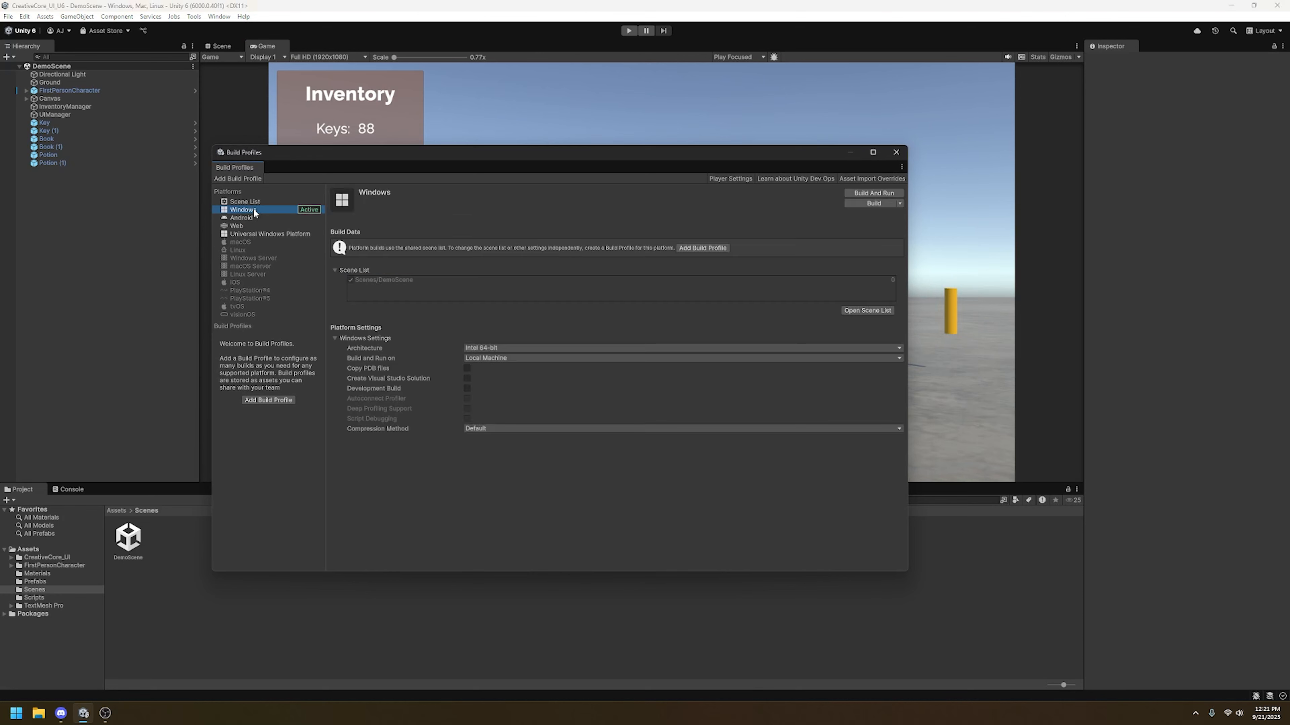
click(885, 193)
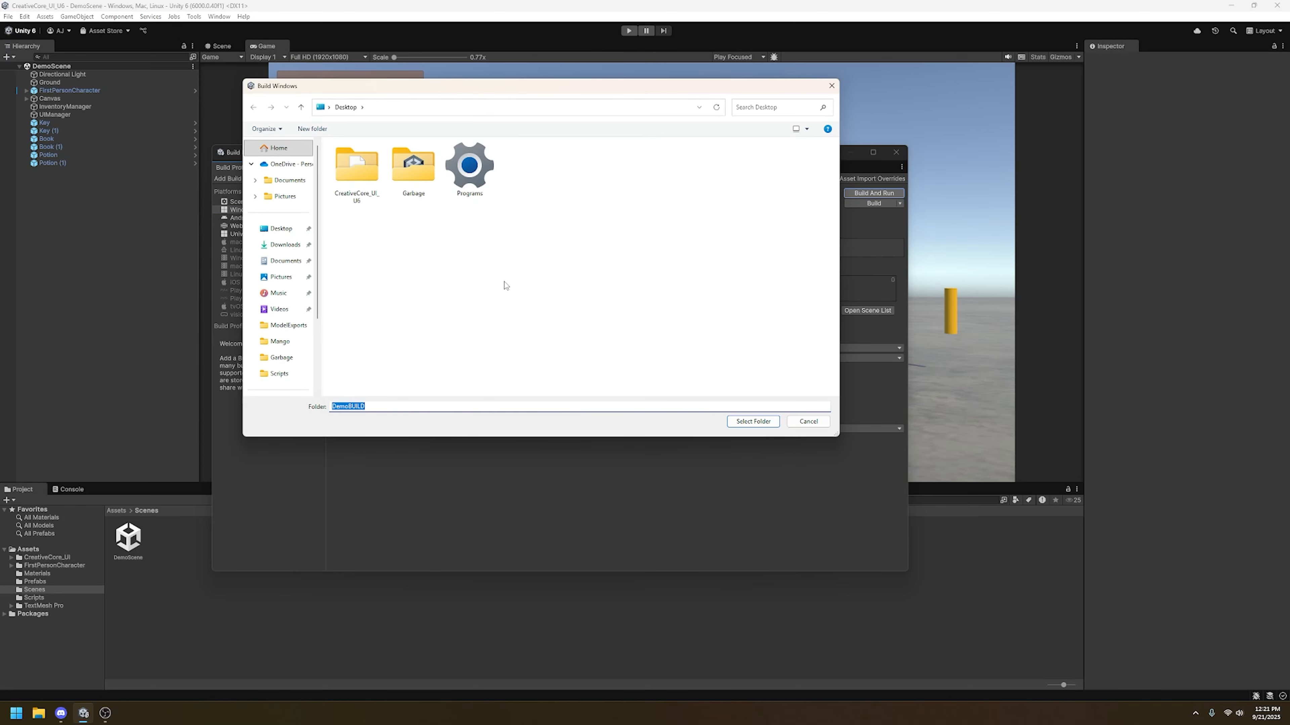
double_click(364, 185)
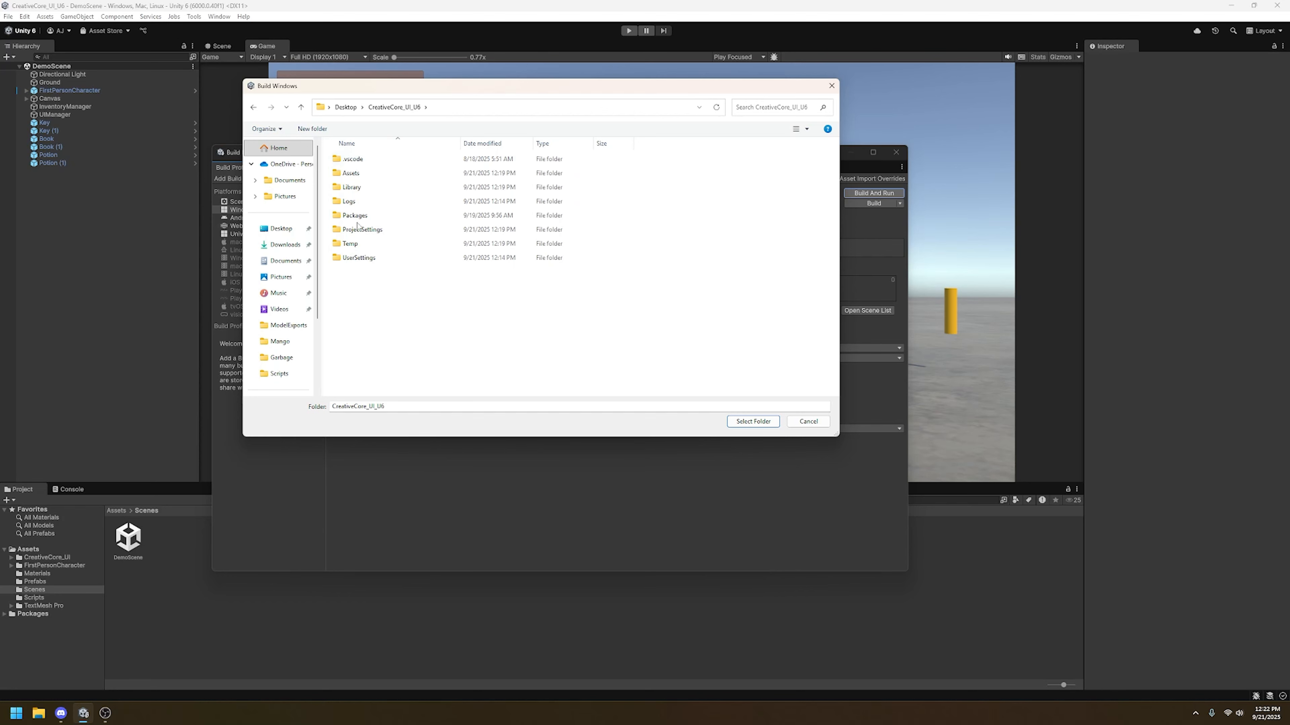
click(345, 108)
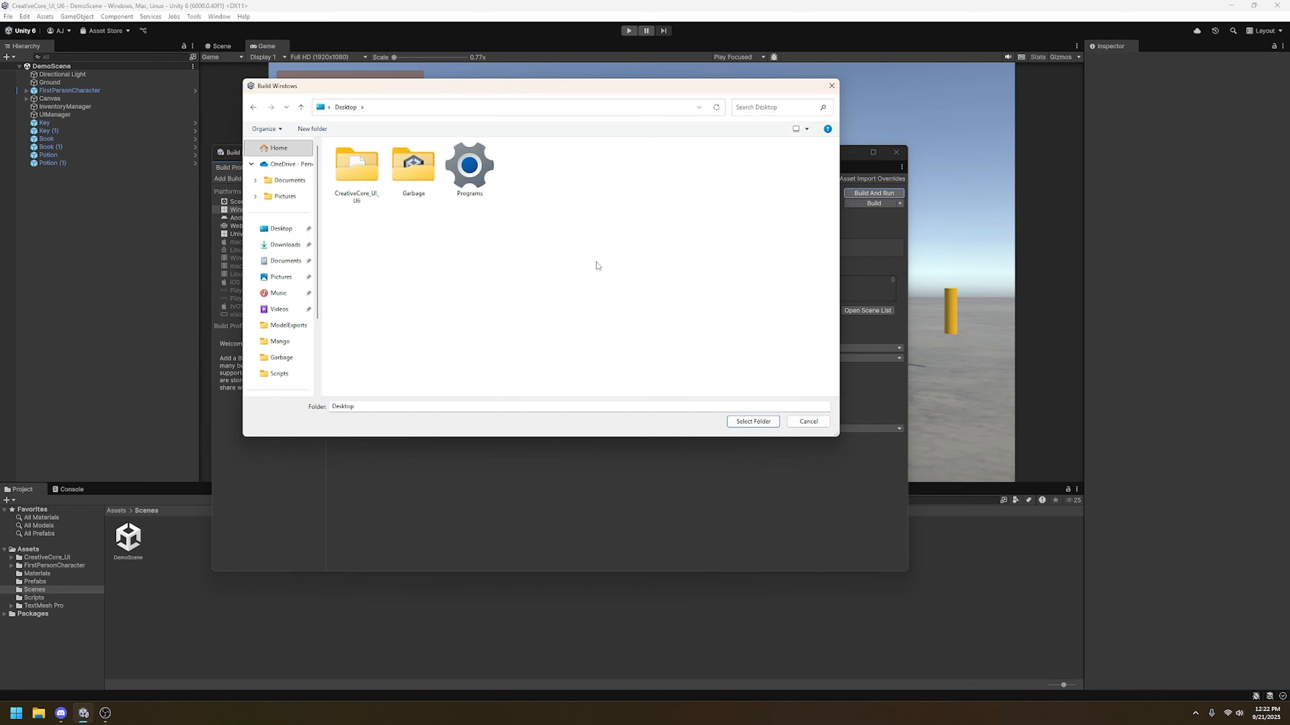
Step: Create a folder named DemoBUILD on the Desktop and open it as the build destination
right_click(528, 231)
mouse_move(558, 346)
click(708, 350)
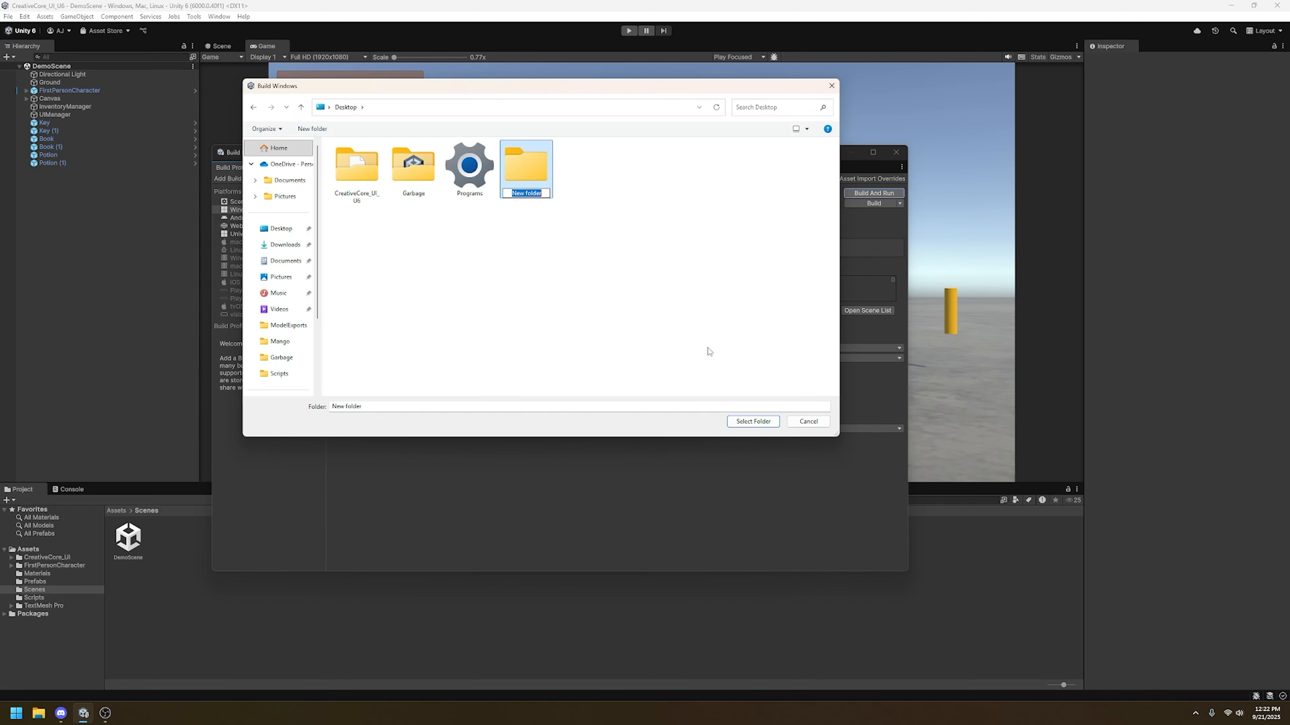
text(DemoBUILD)
key(Return)
double_click(540, 178)
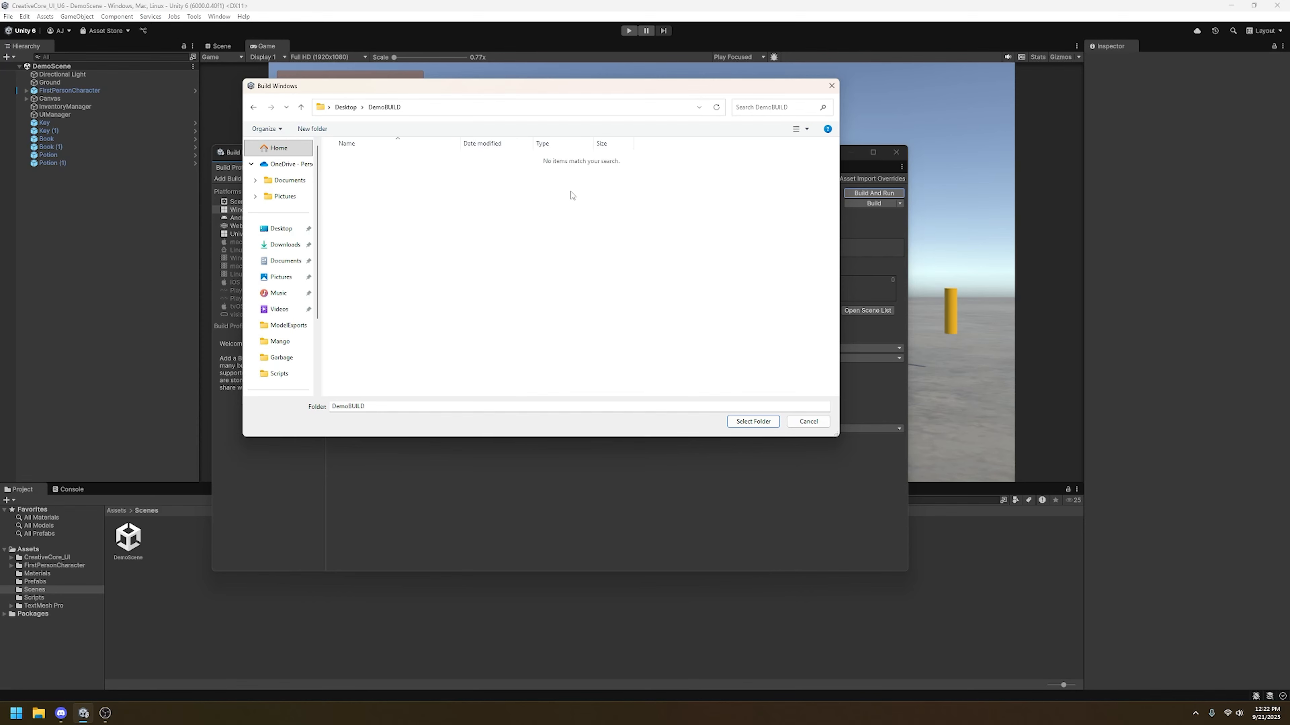
Step: Build the game into the DemoBUILD folder and collect one book and two keys in the running build
click(753, 422)
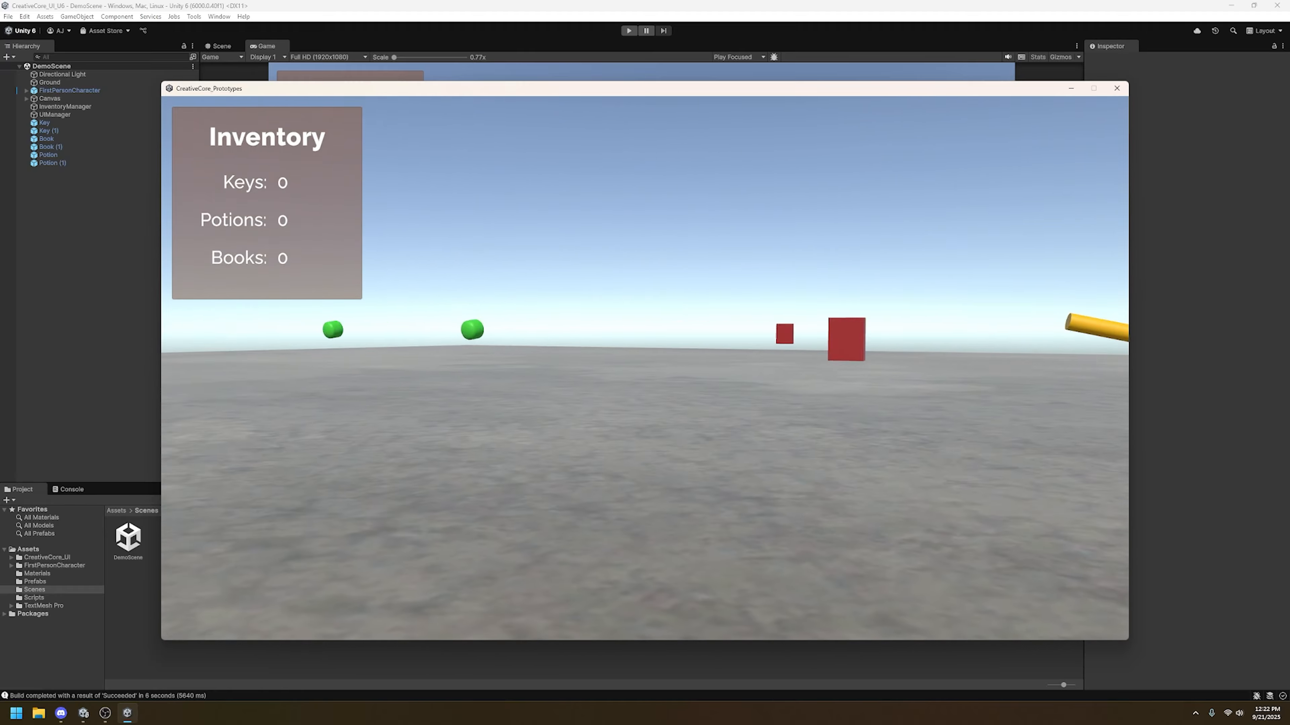
key(w)
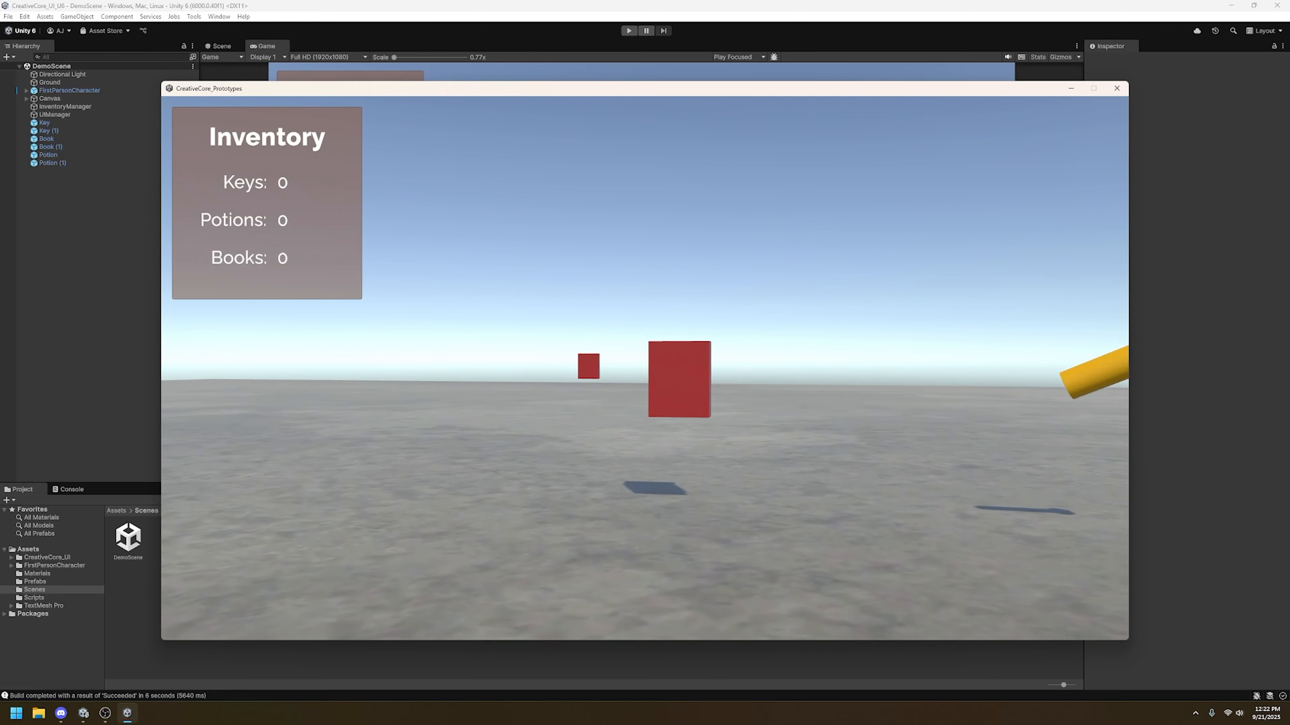
key(w)
key(w)
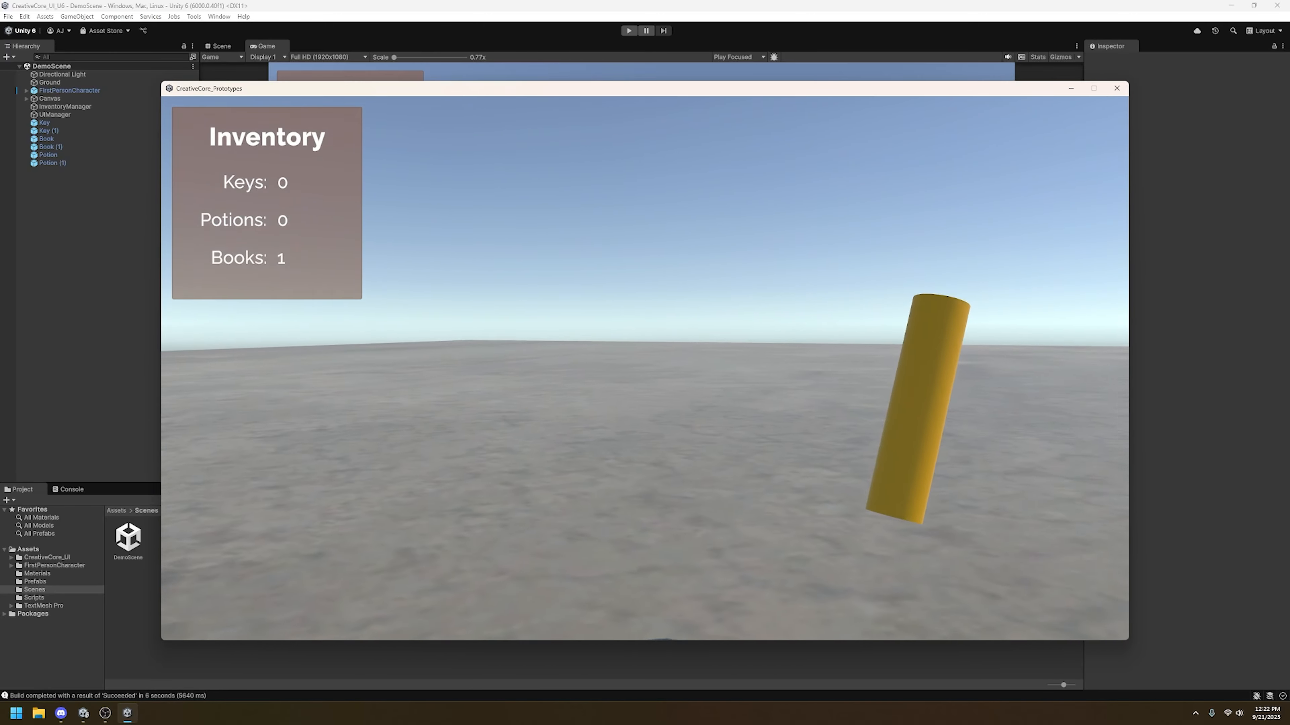
key(w)
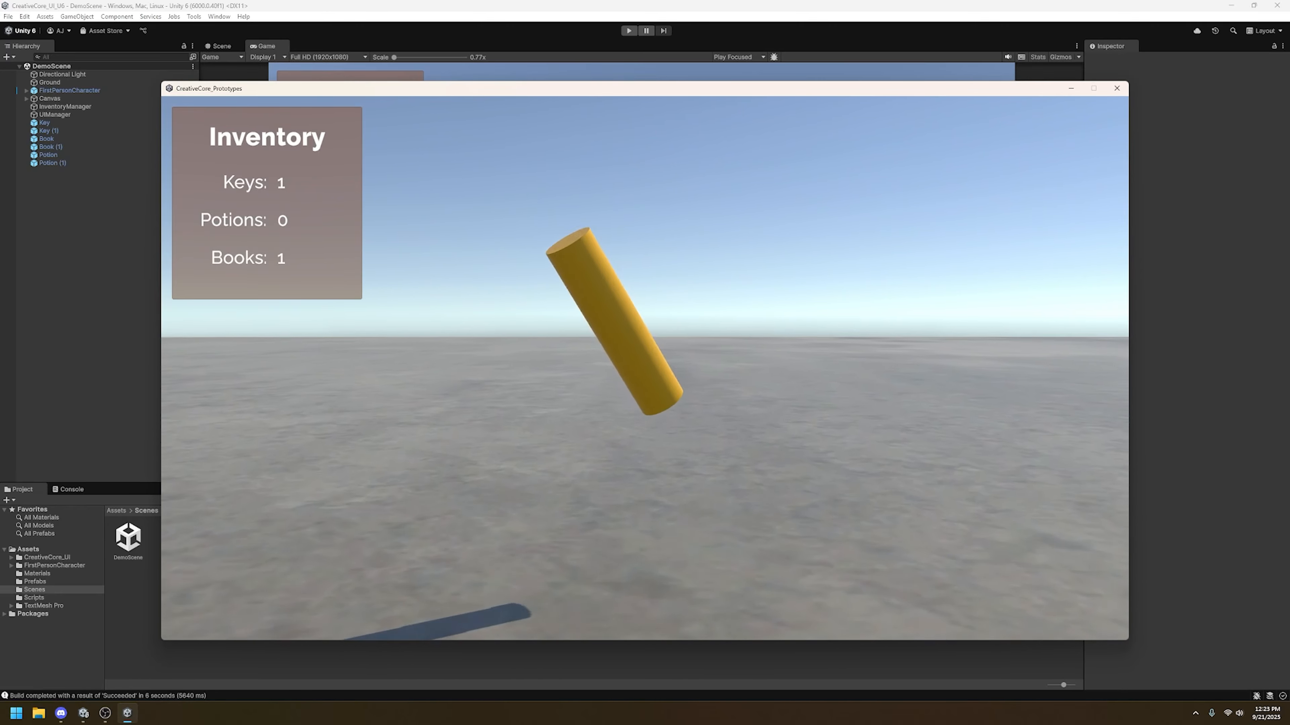
key(w)
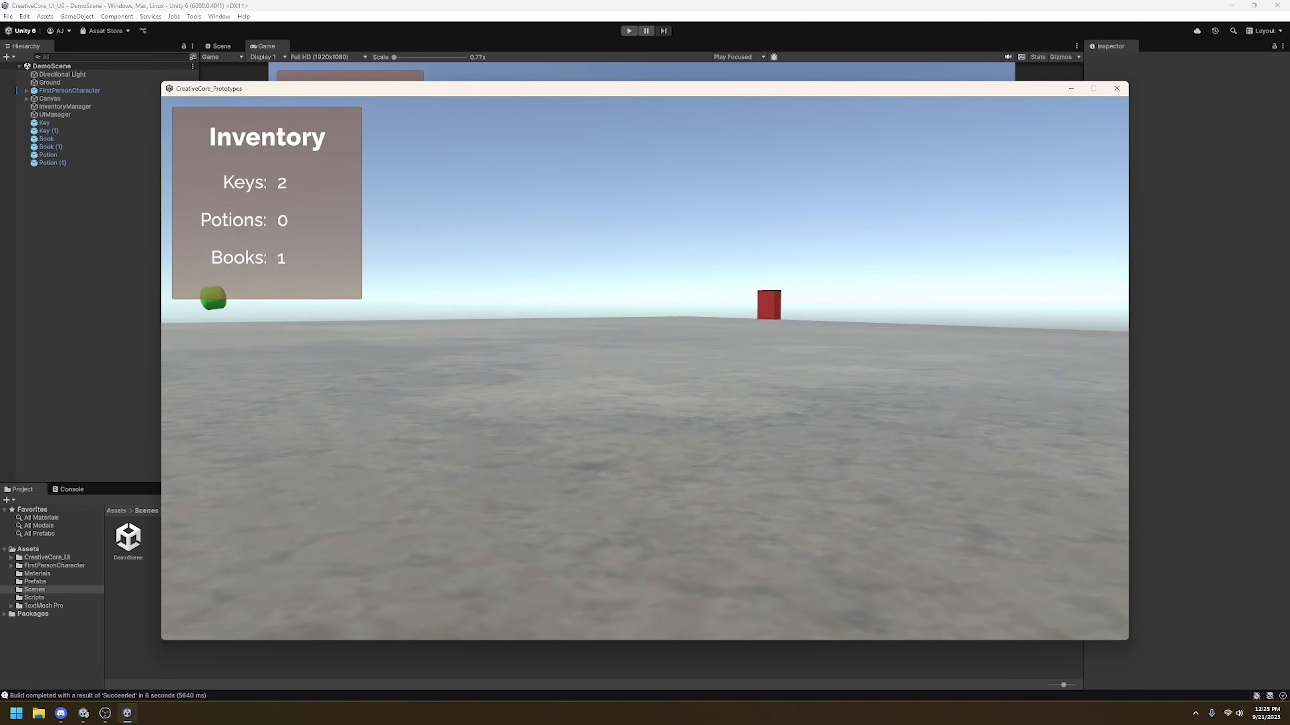
Step: Collect a green potion in the running build, shift the game window slightly, and close the game
key(w)
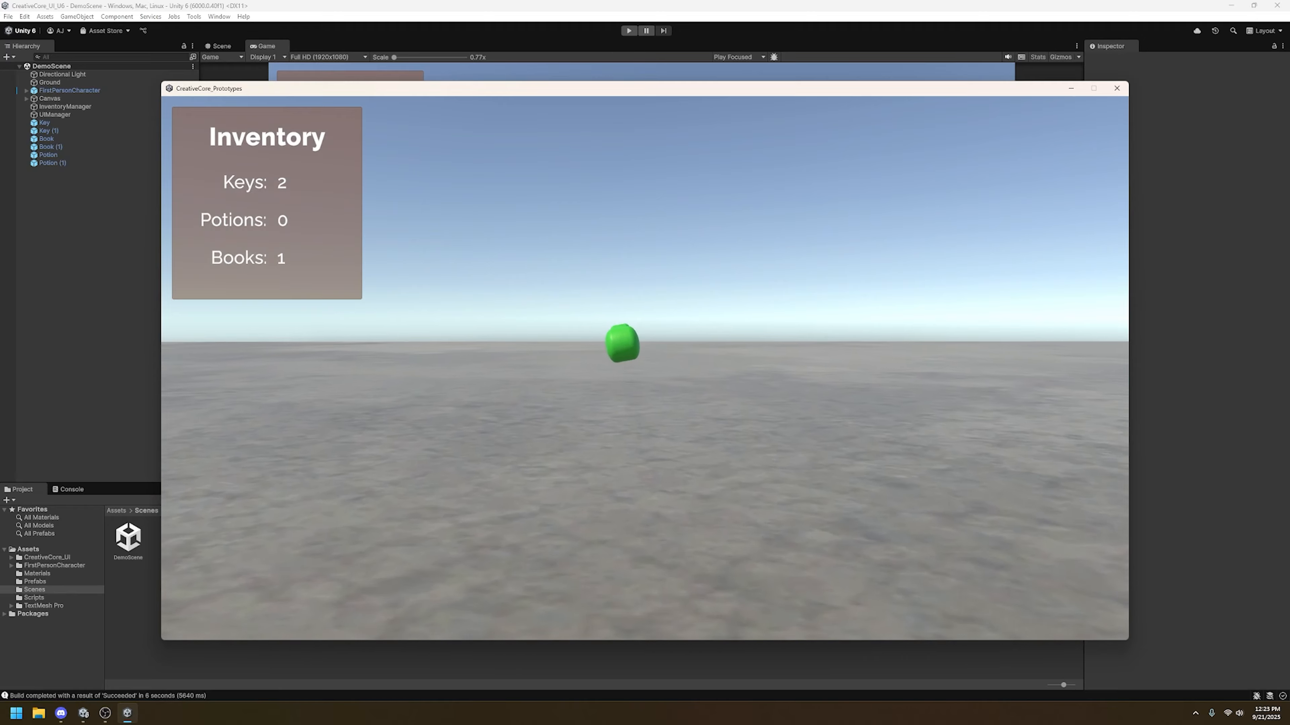
key(w)
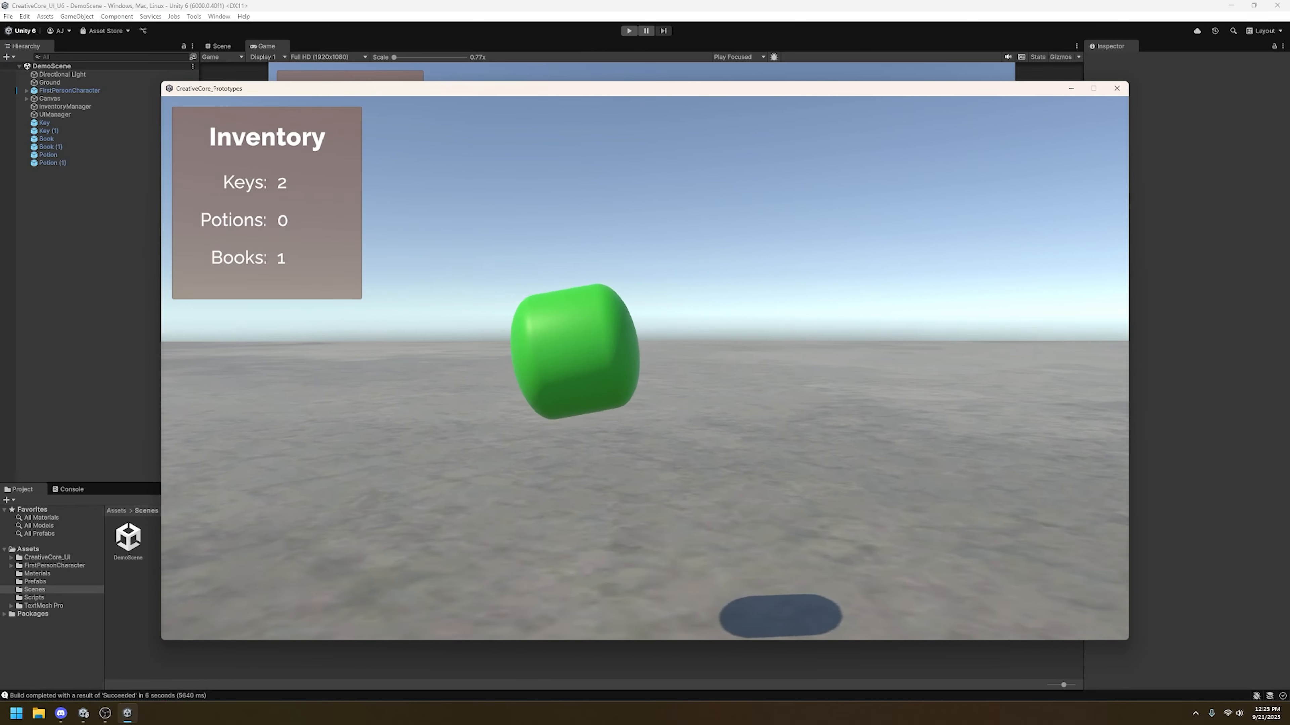
key(w)
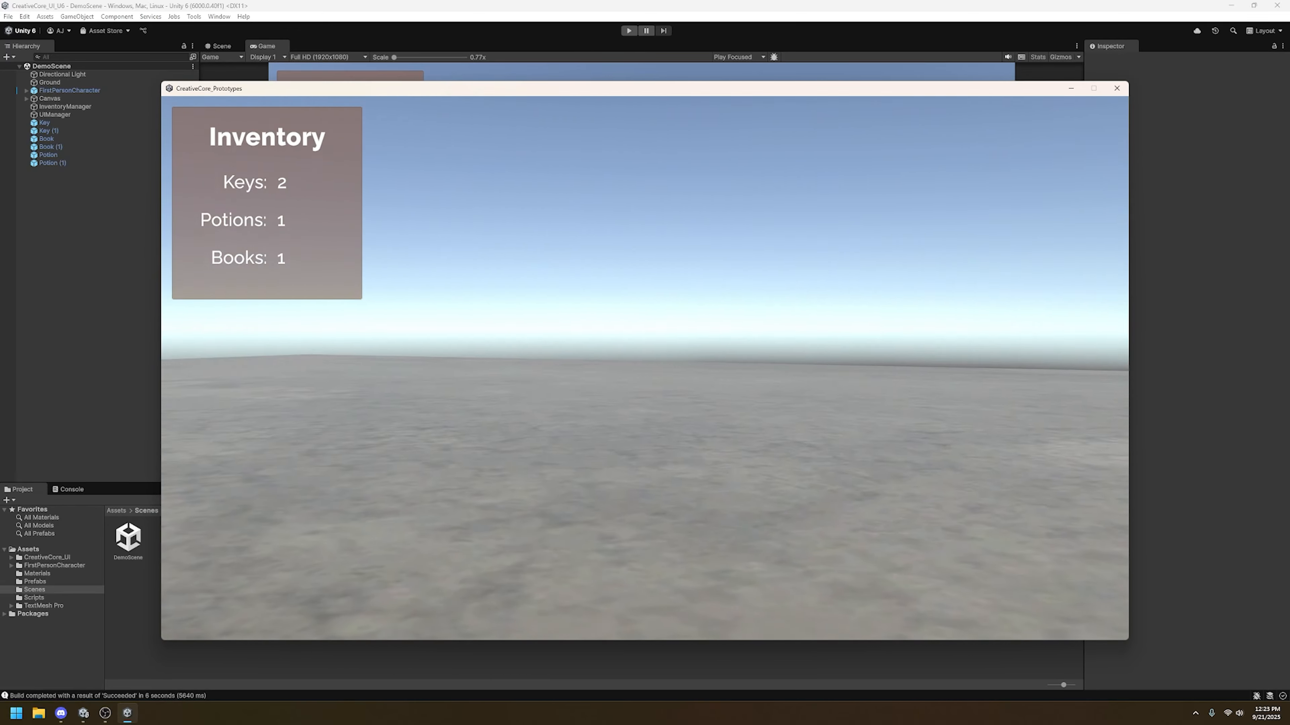
key(w)
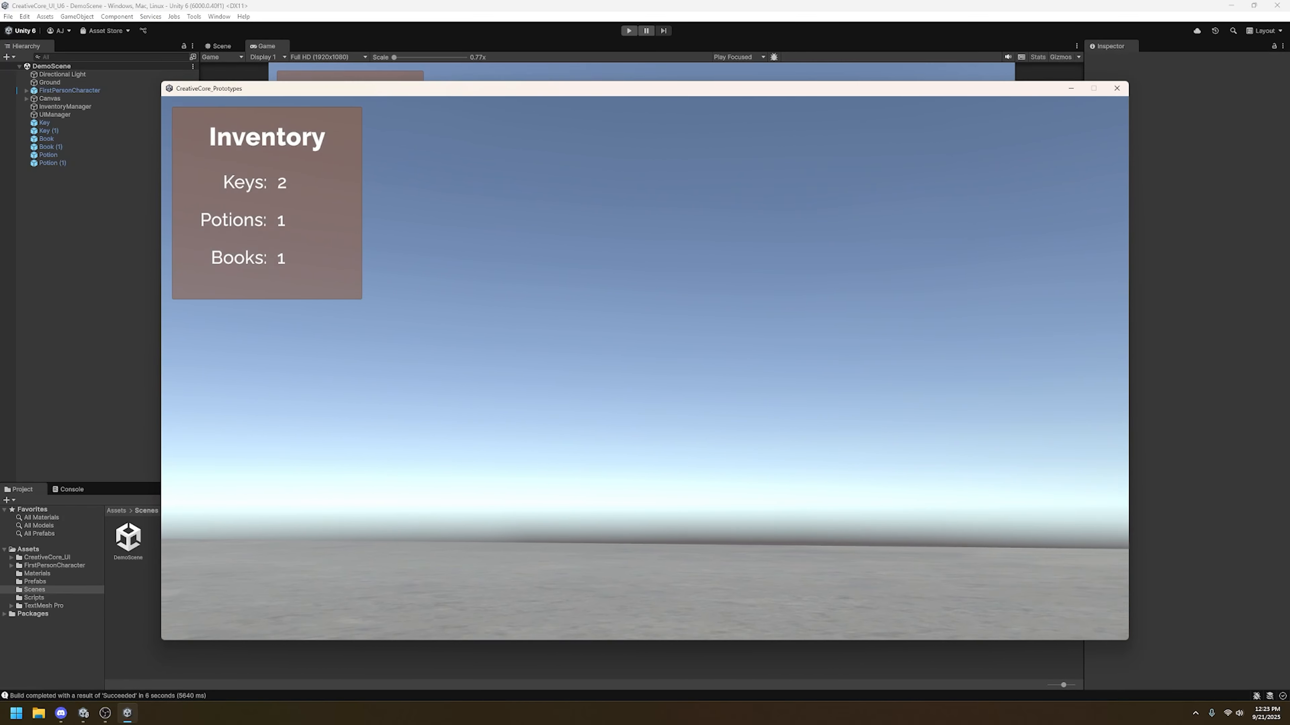
key(super)
mouse_move(960, 88)
mouse_down()
mouse_move(899, 98)
mouse_move(949, 90)
mouse_up()
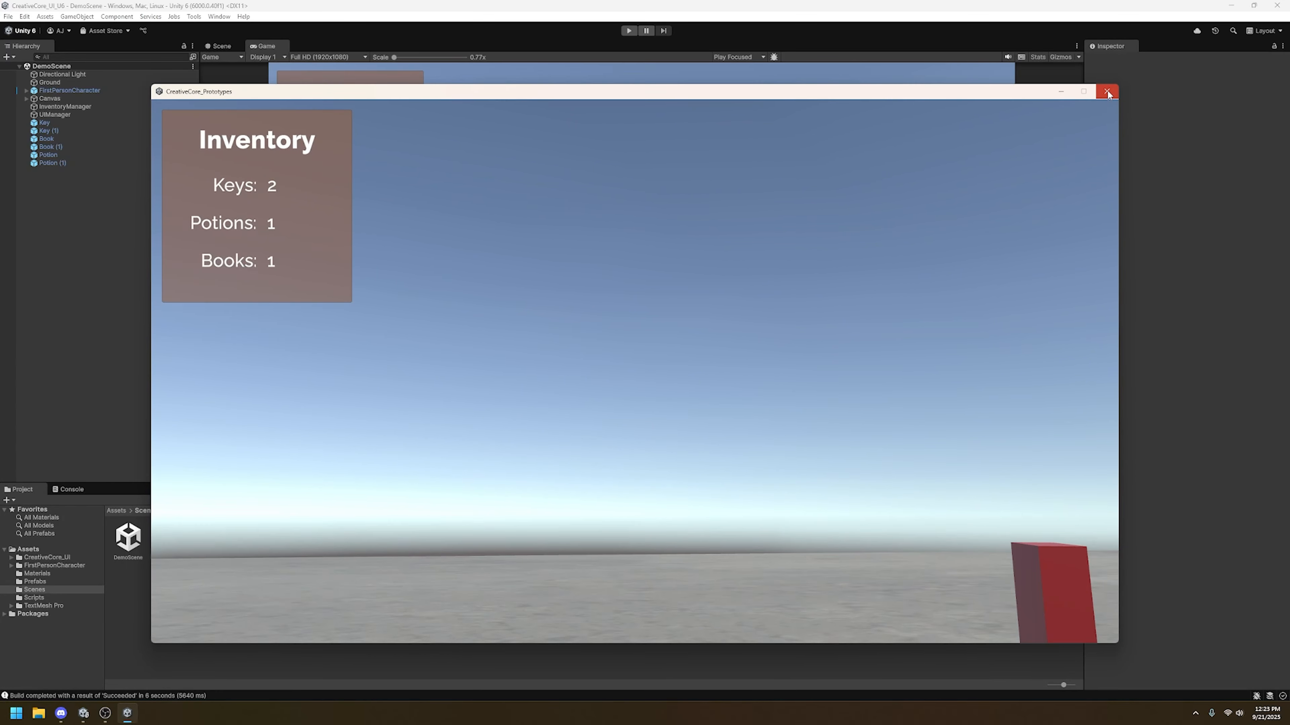
click(1107, 92)
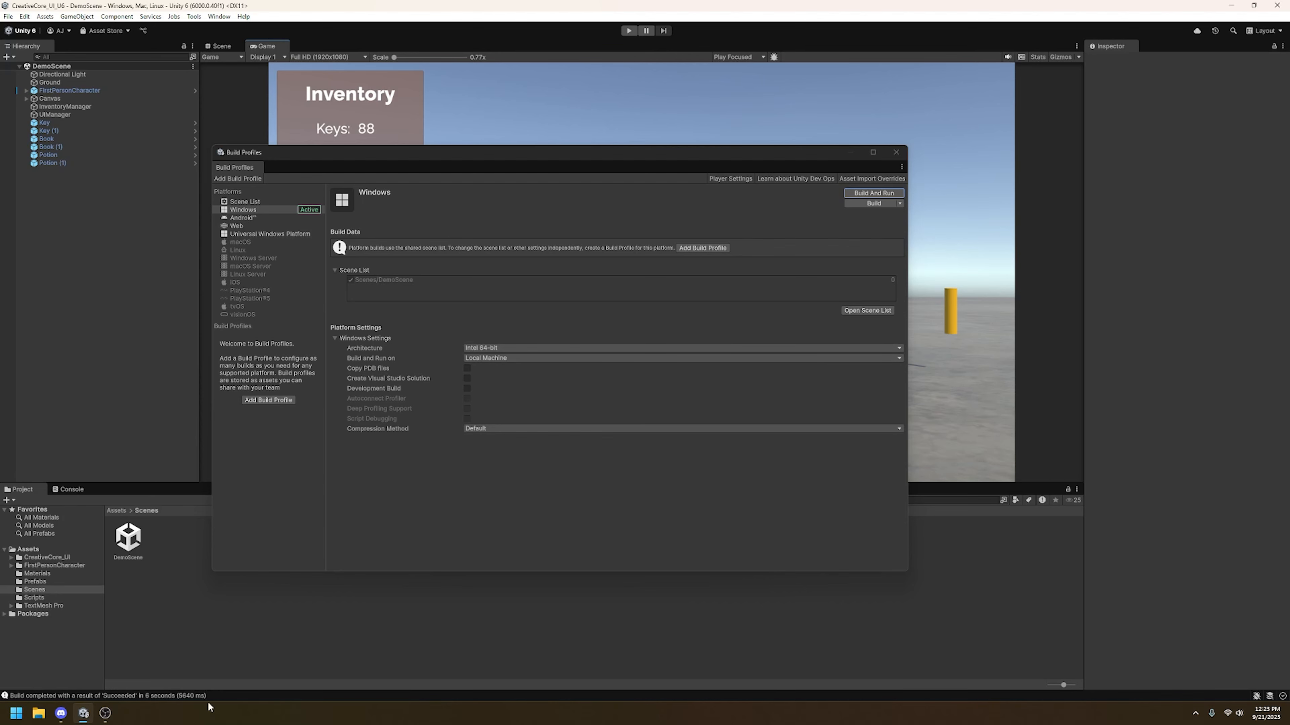
Step: Switch to File Explorer, inspect the CreativeCore_UI_U6 project folder on the Desktop, and return to the Desktop
click(38, 713)
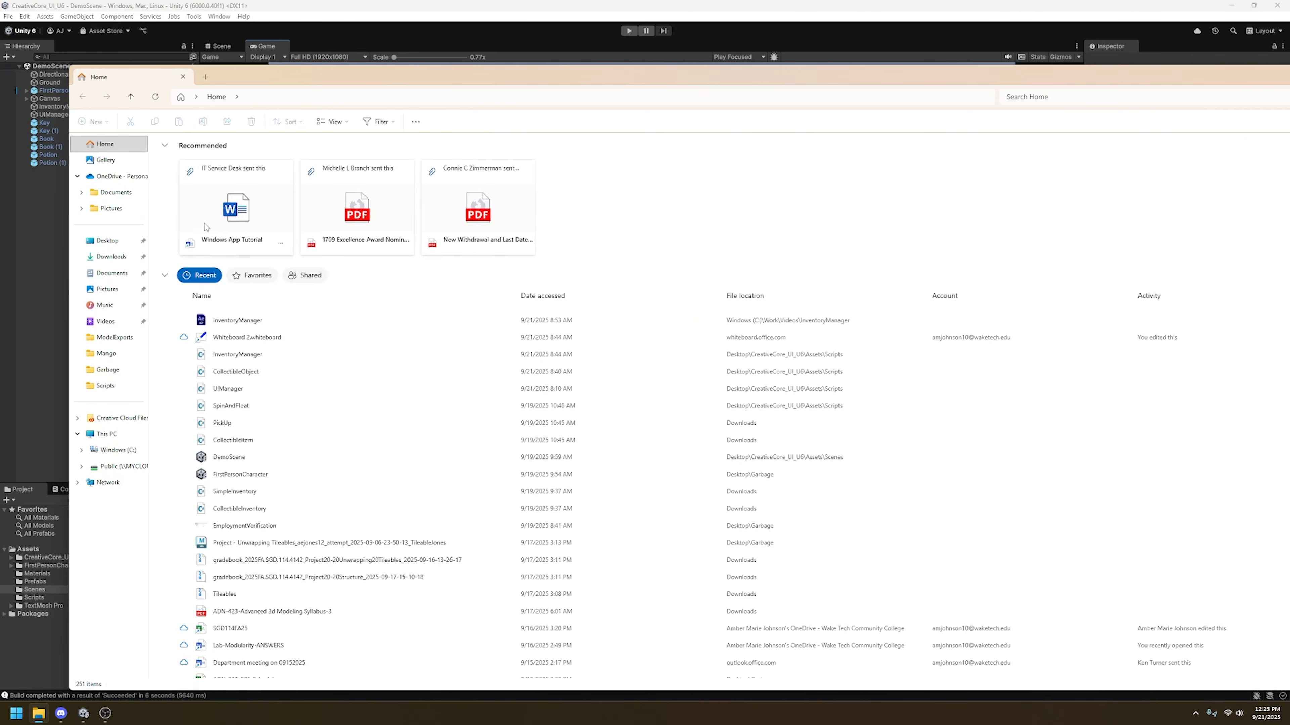
click(101, 241)
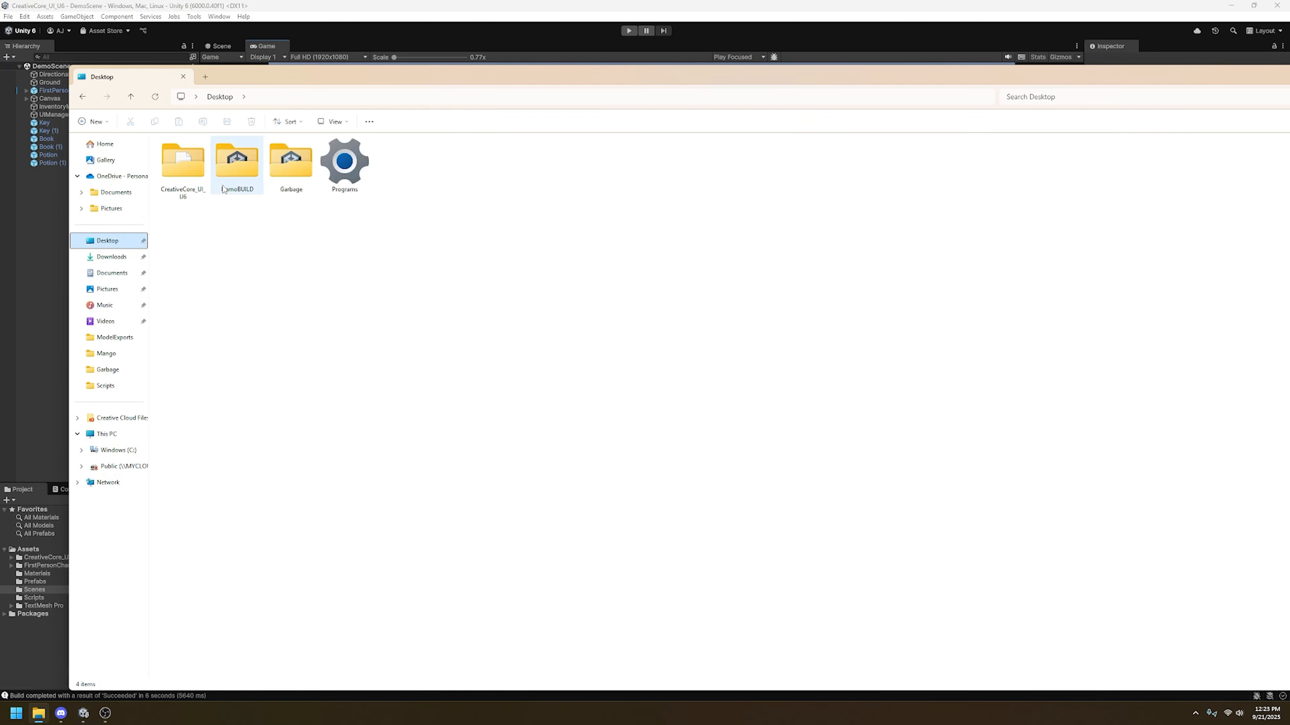
double_click(185, 159)
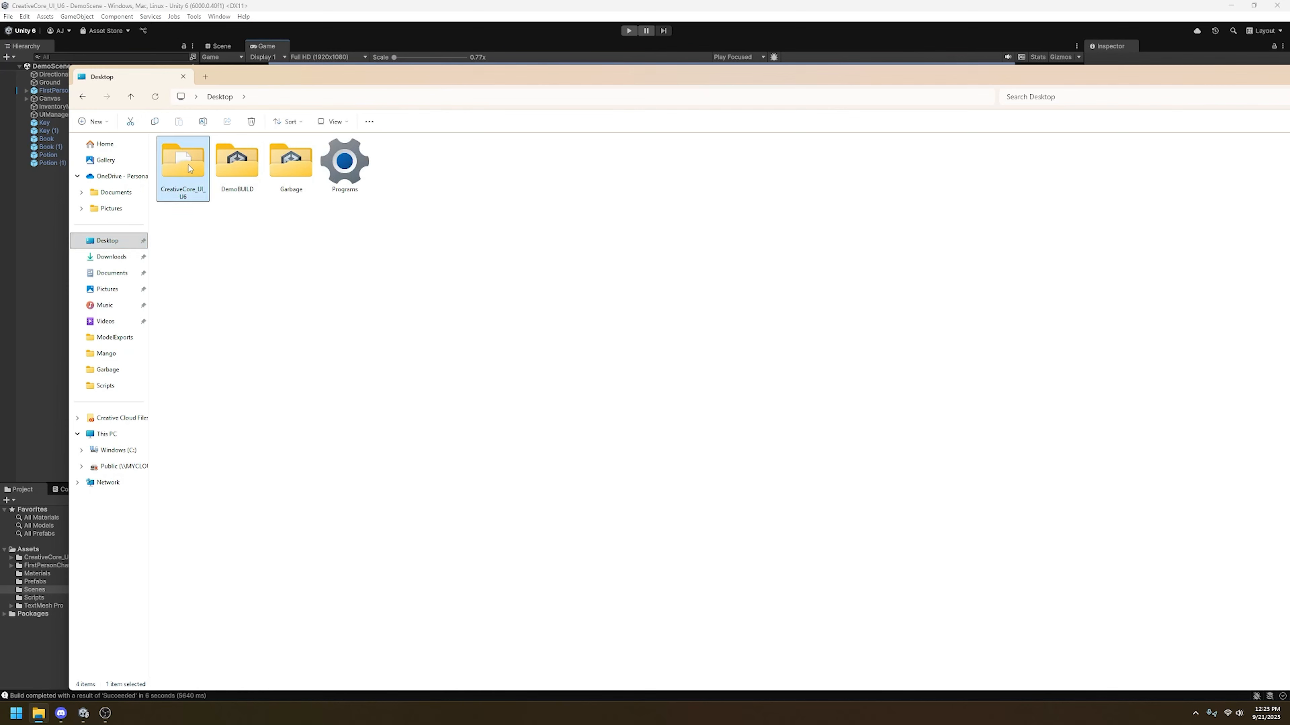
click(232, 105)
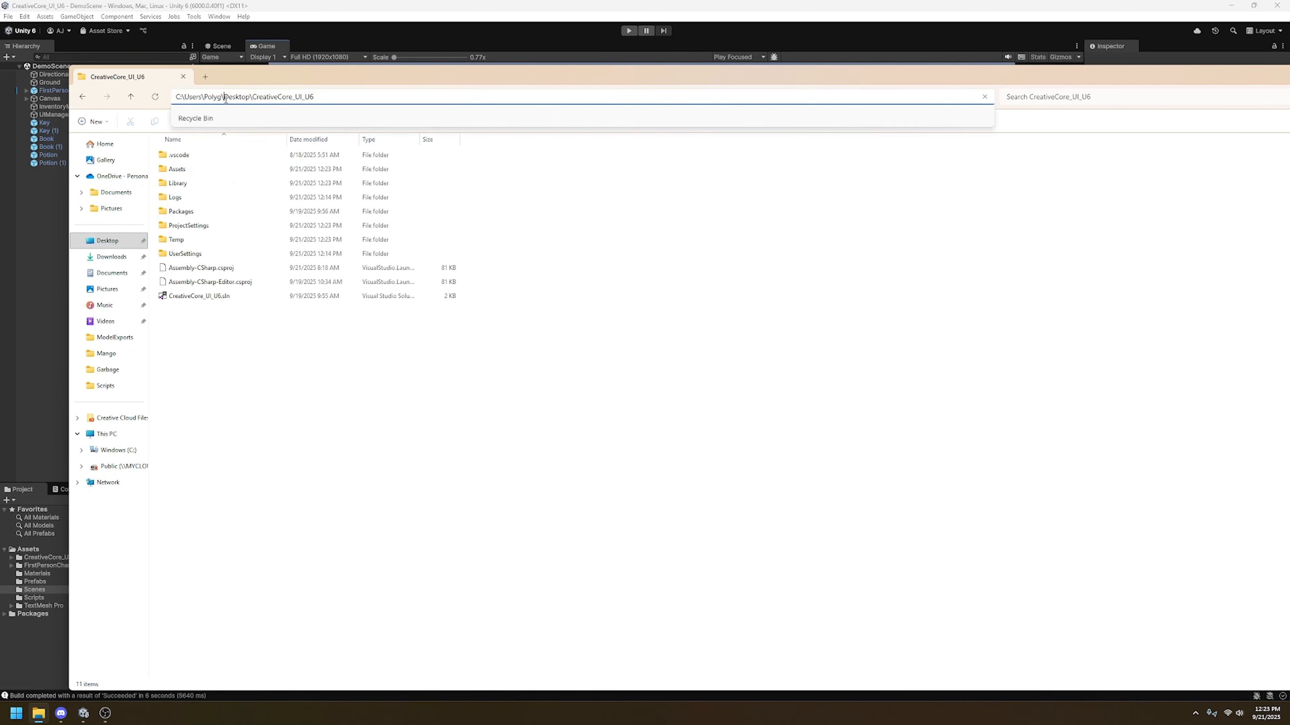
key(Escape)
click(219, 96)
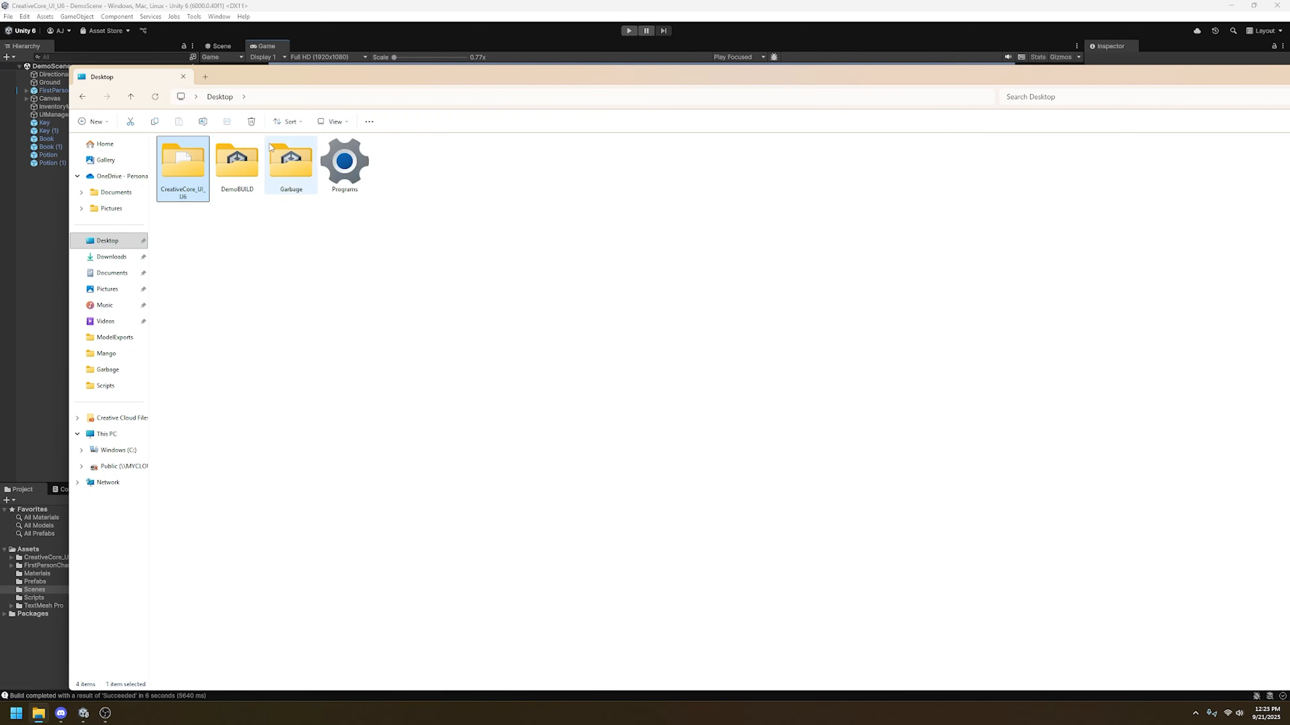
Step: Open the DemoBUILD folder, run the CreativeCore_Prototypes application from it, and close the game again
double_click(236, 164)
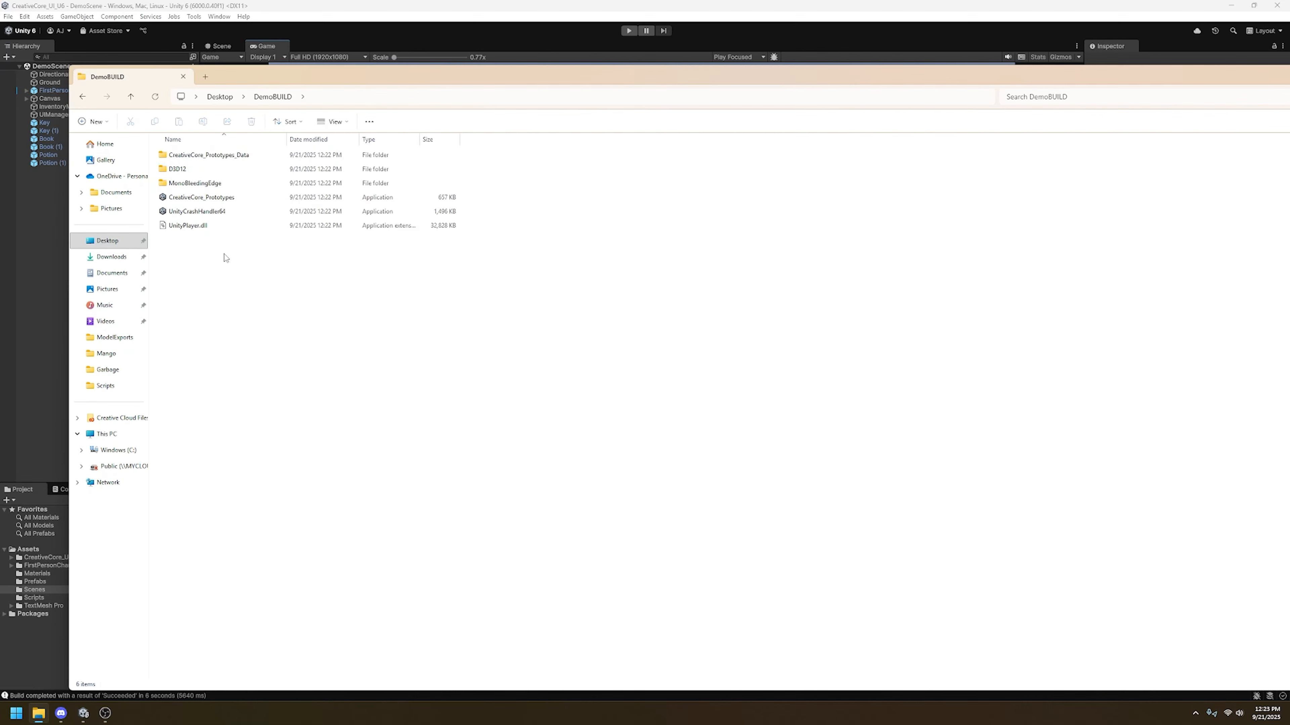
drag(248, 277, 179, 152)
click(224, 282)
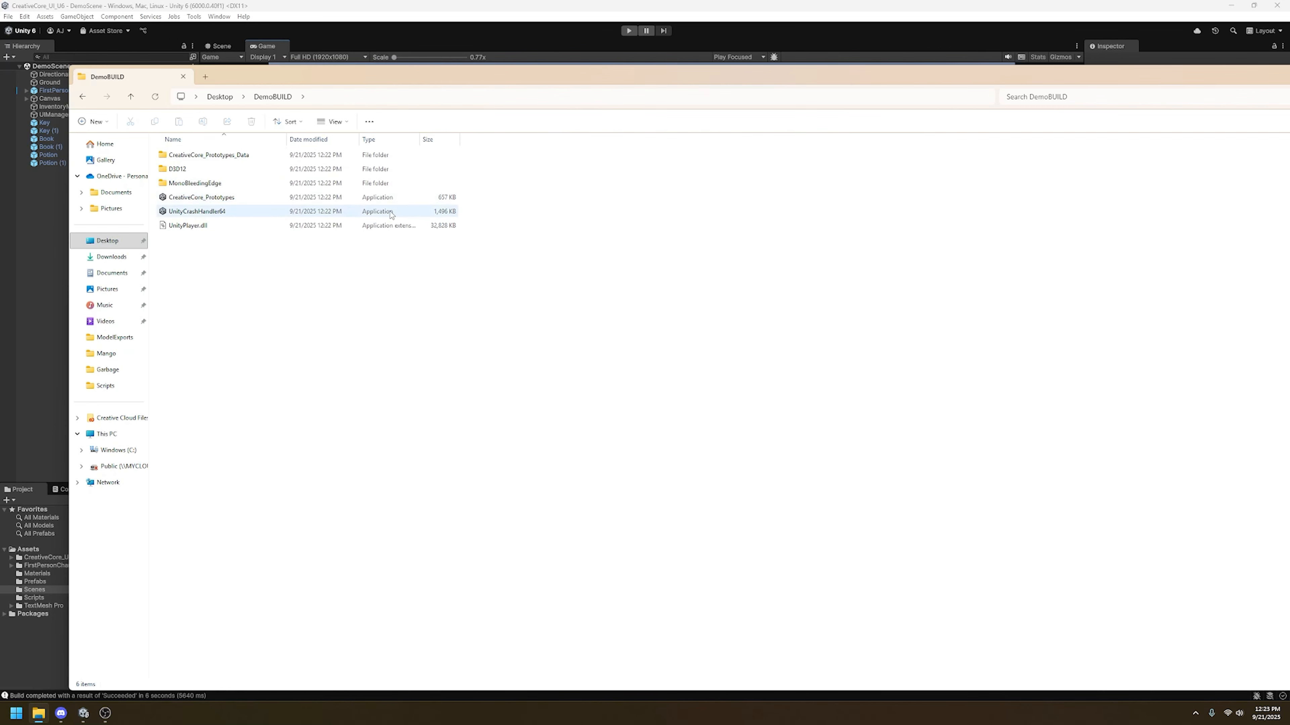
click(168, 198)
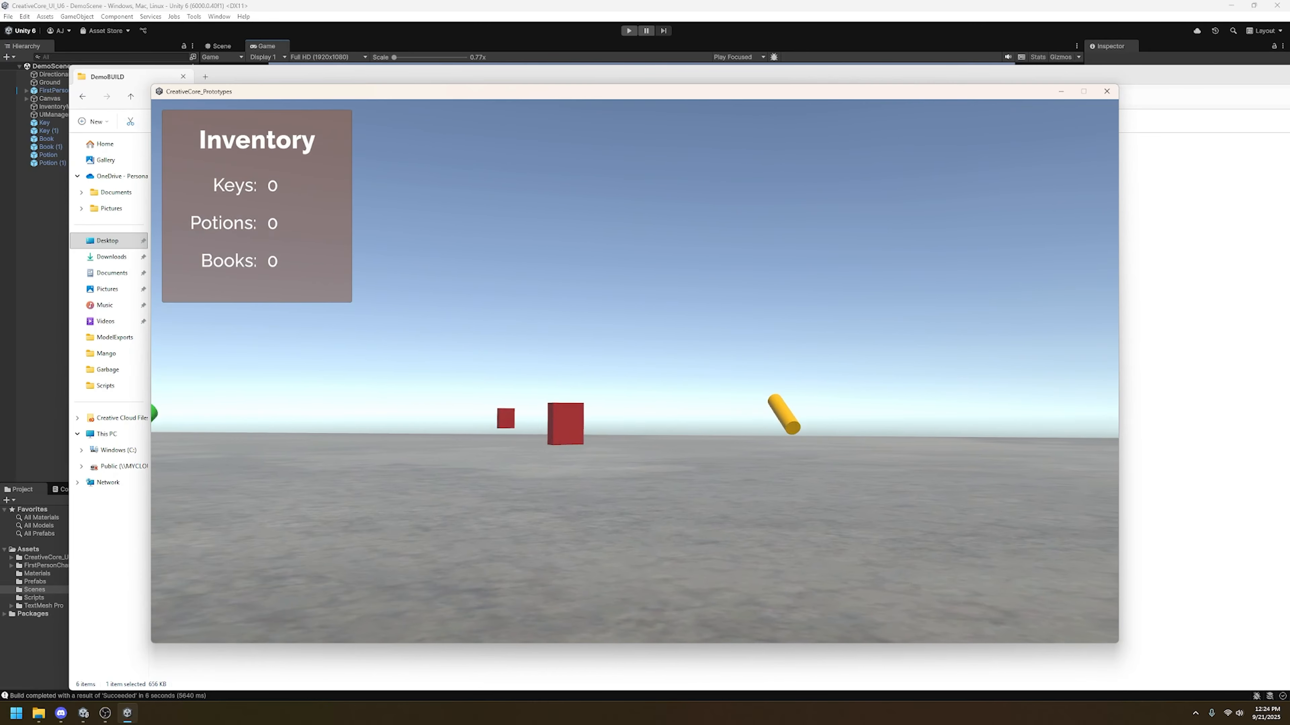
key(super)
click(1106, 93)
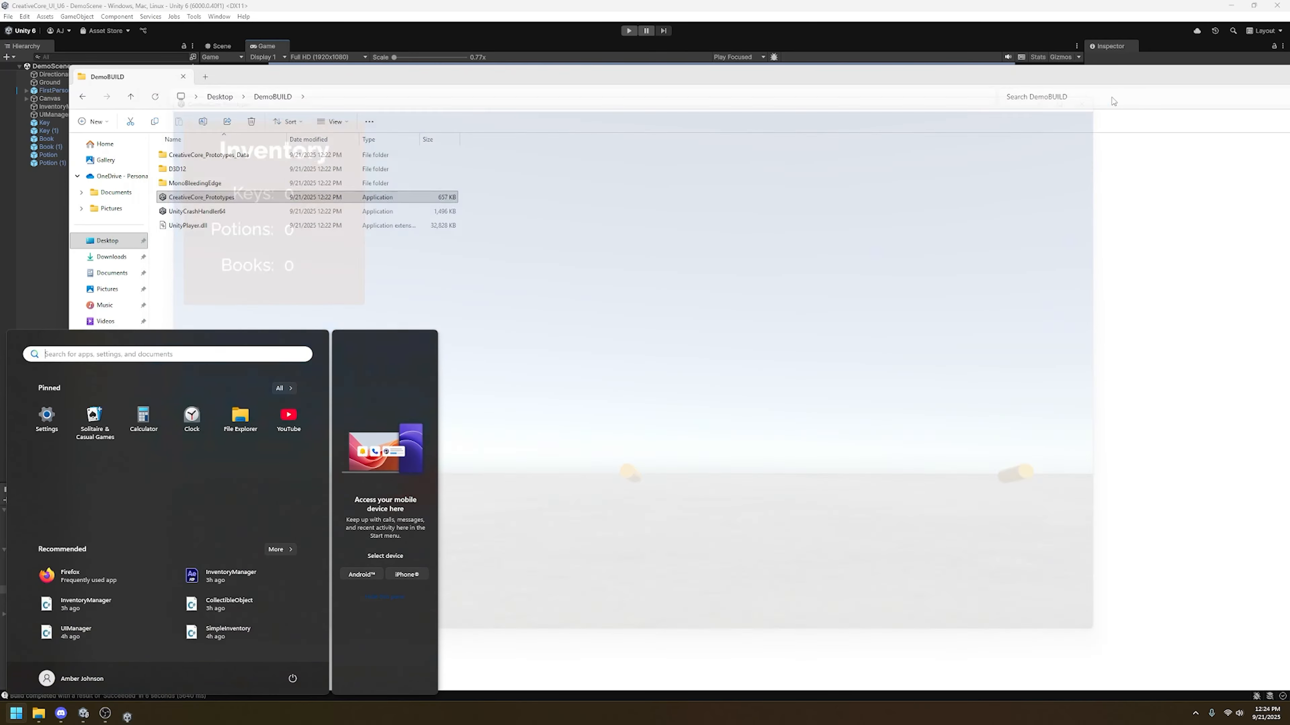
click(335, 269)
Step: Reopen DemoBUILD from the Desktop, highlight all of its build files, and return to the Desktop
click(225, 98)
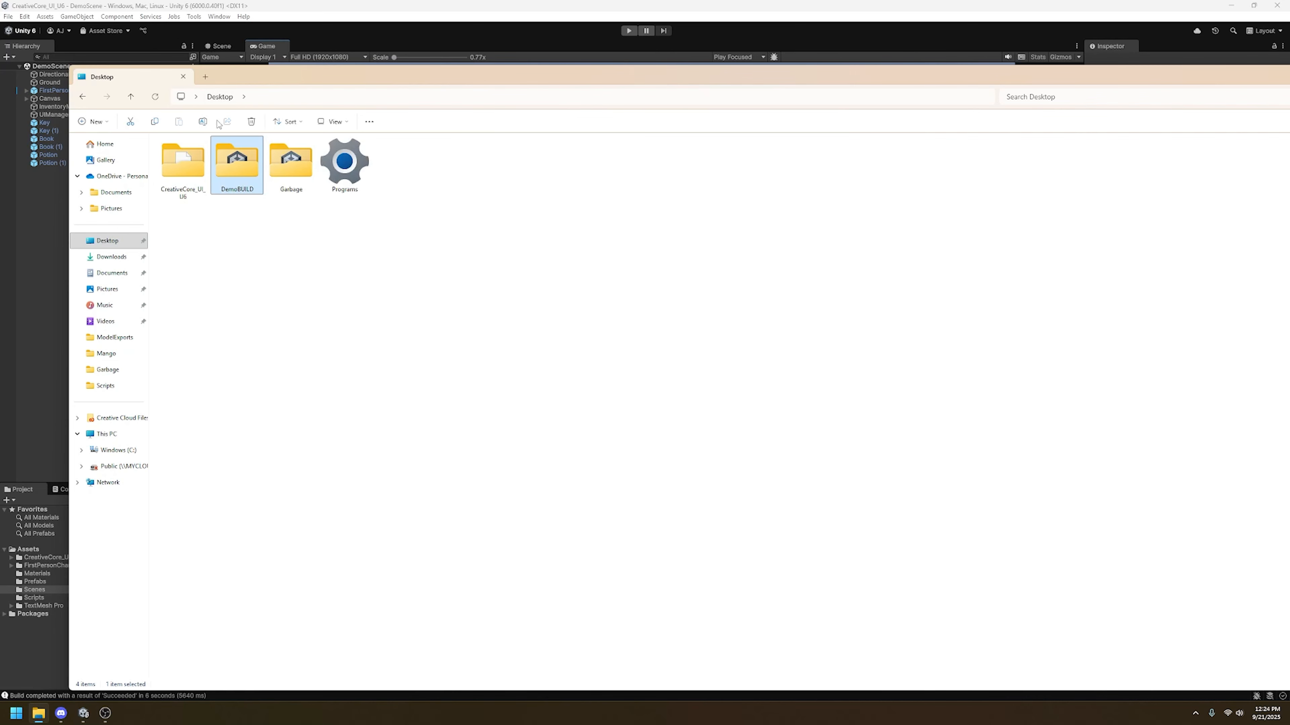
double_click(240, 178)
drag(399, 351, 186, 129)
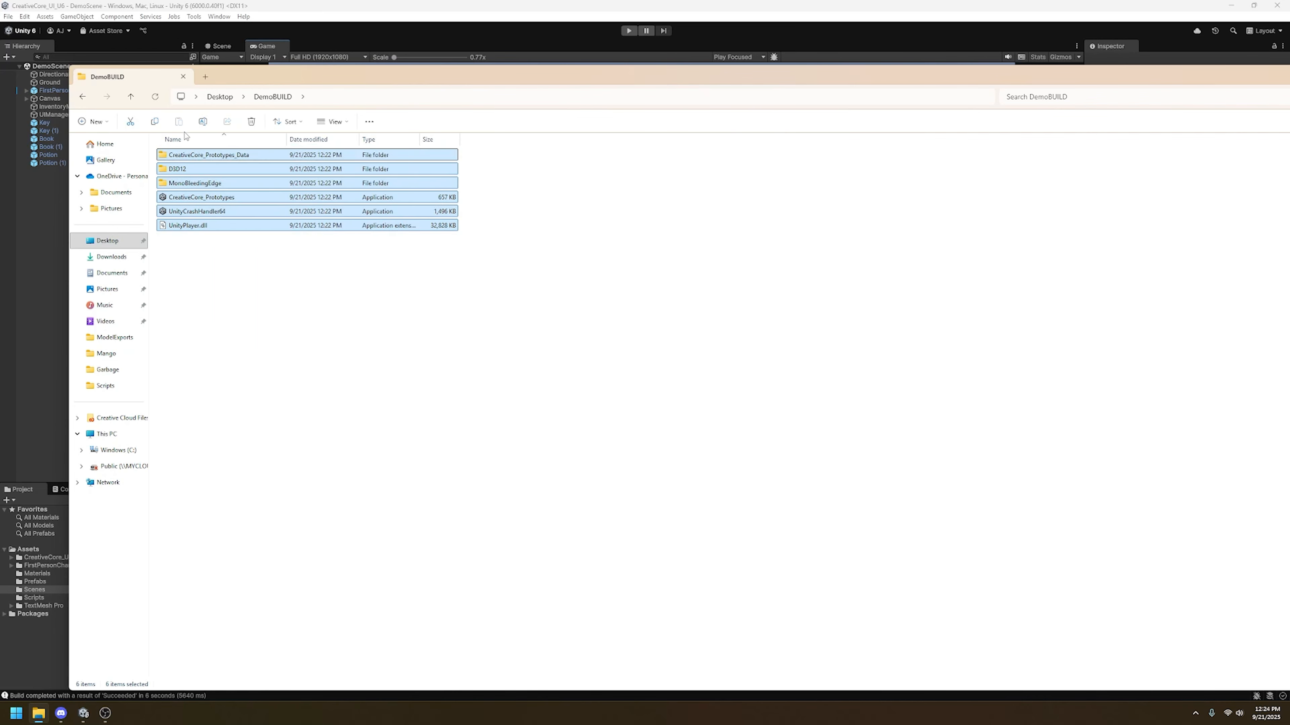
click(220, 97)
click(255, 239)
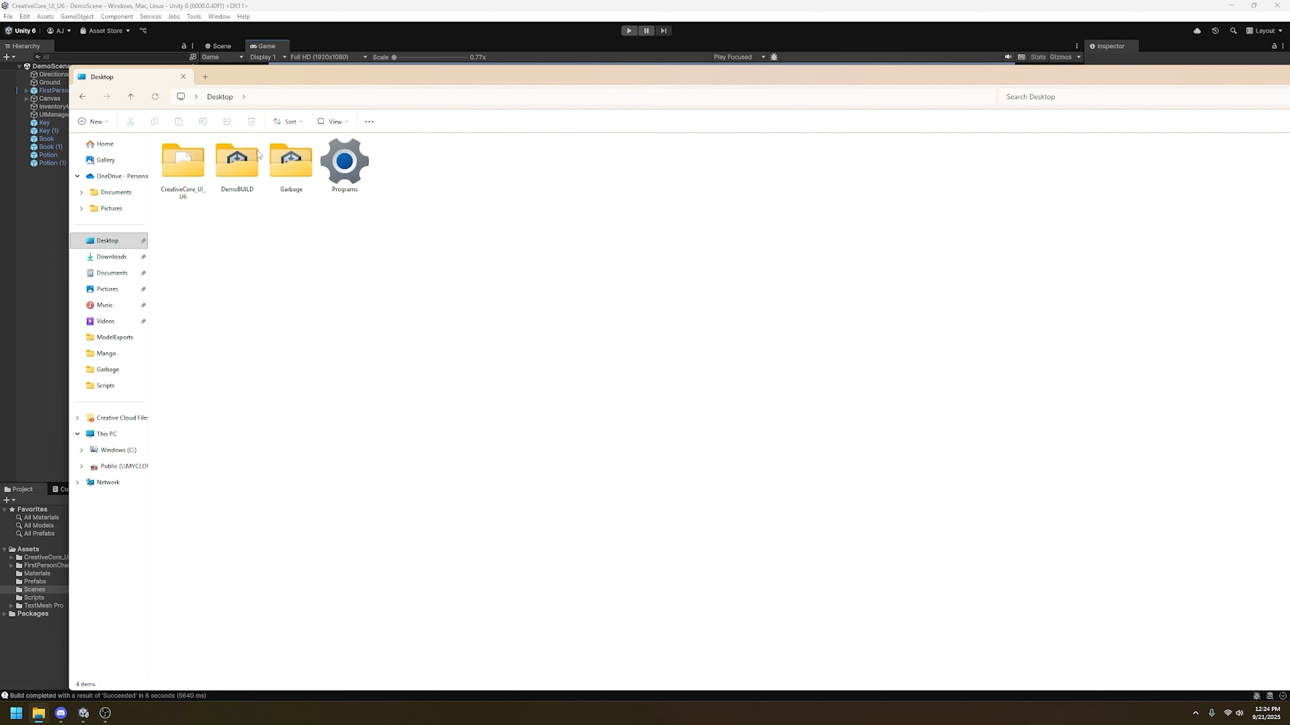
Step: Check the size of the DemoBUILD folder in its properties and close them
click(236, 163)
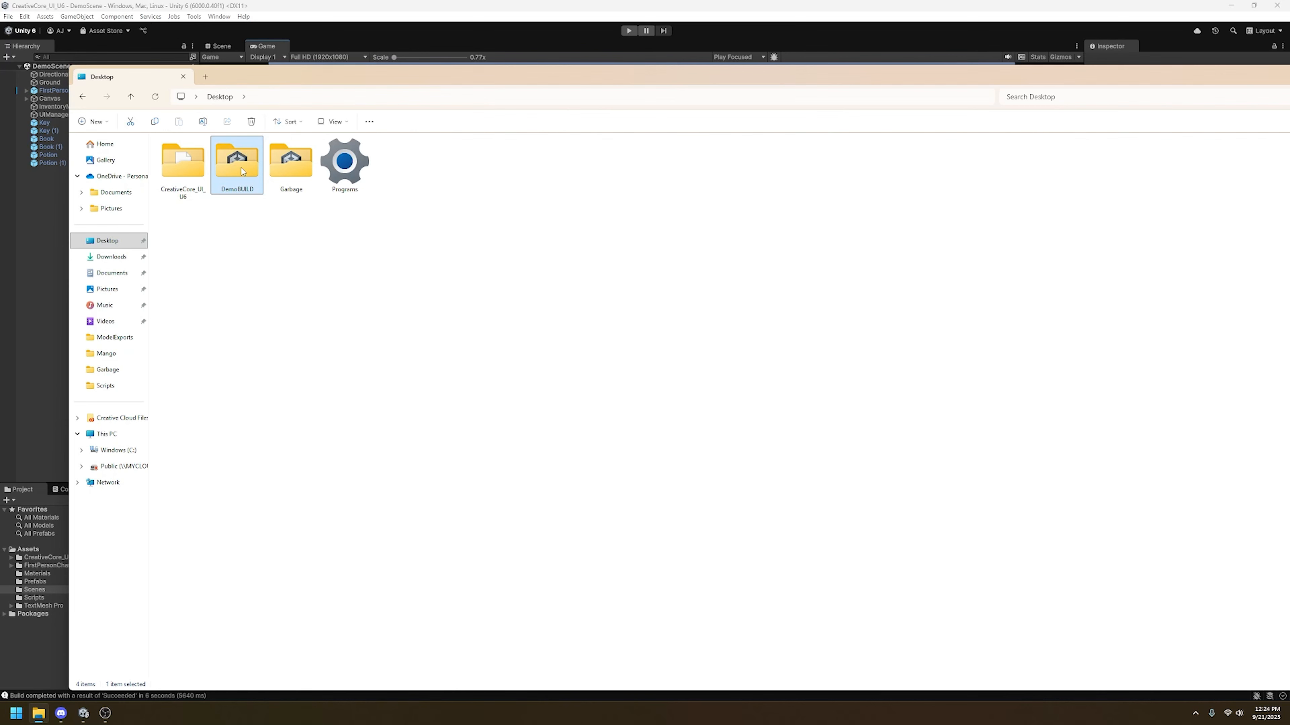
right_click(235, 162)
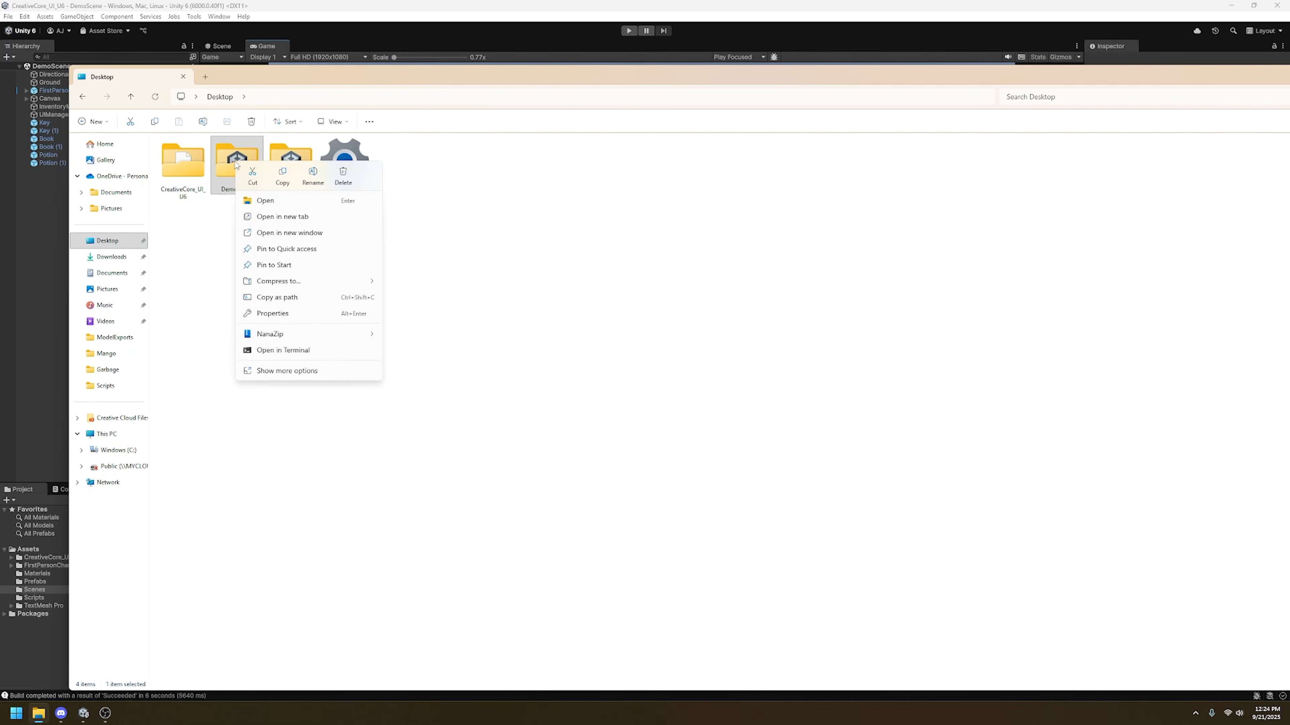
click(312, 313)
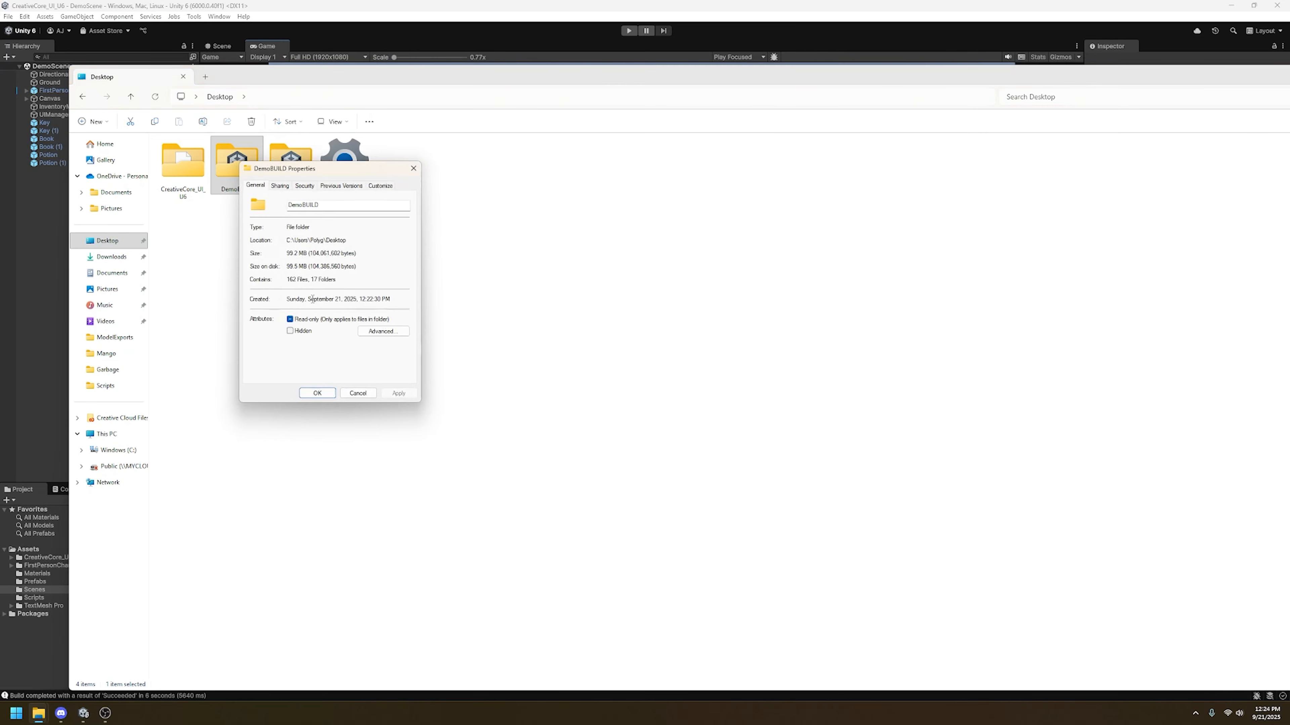
click(413, 169)
Step: Compress the DemoBUILD folder into a ZIP file on the Desktop and select the resulting archive
right_click(248, 181)
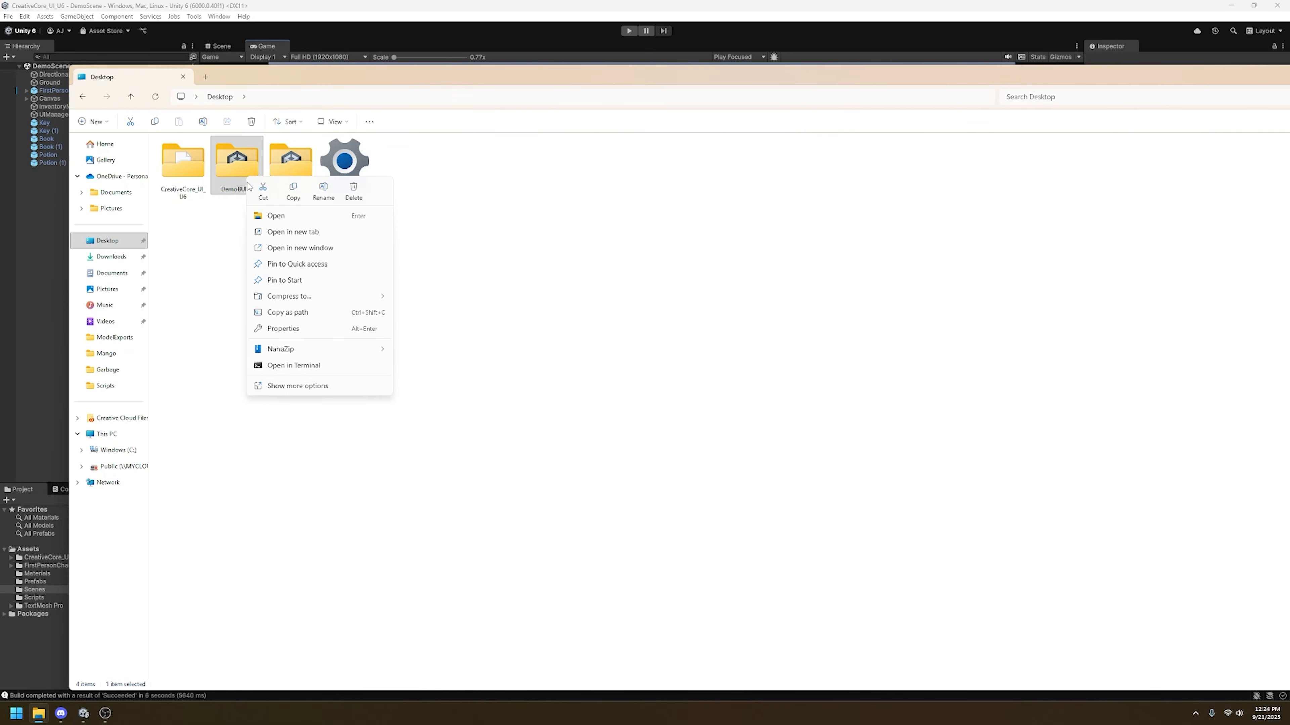
mouse_move(323, 297)
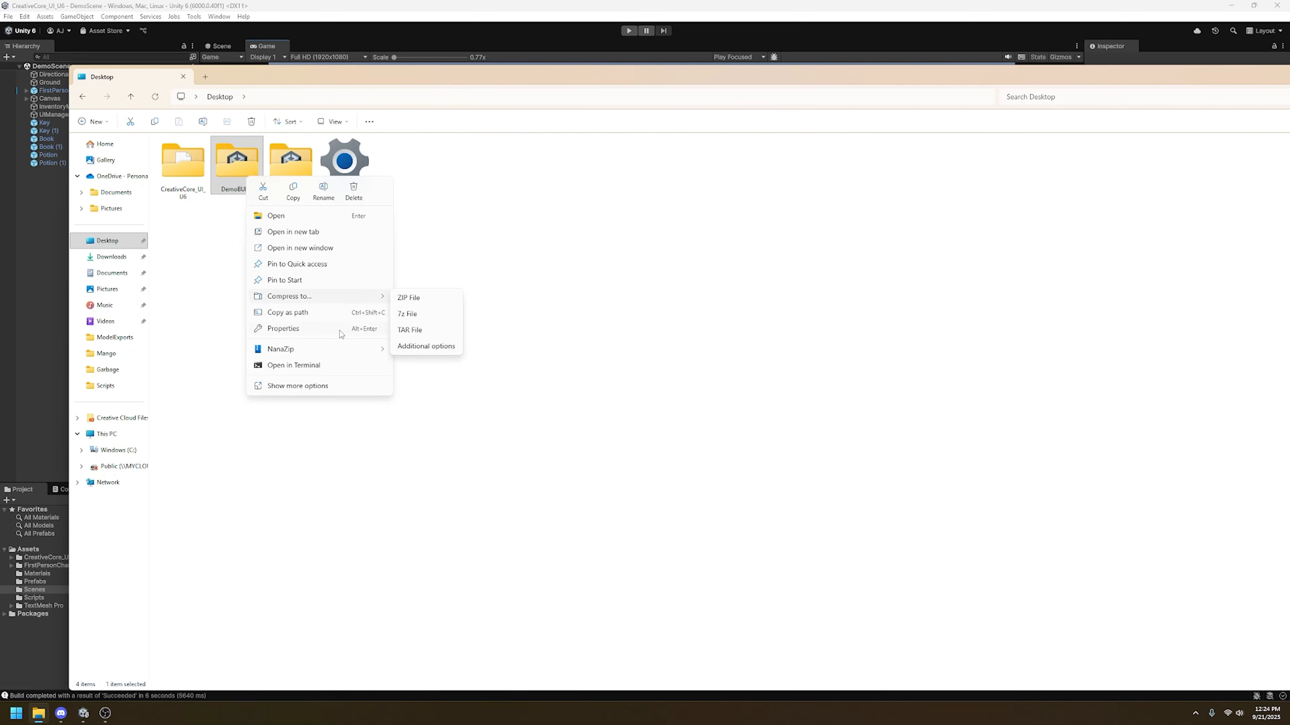
click(408, 298)
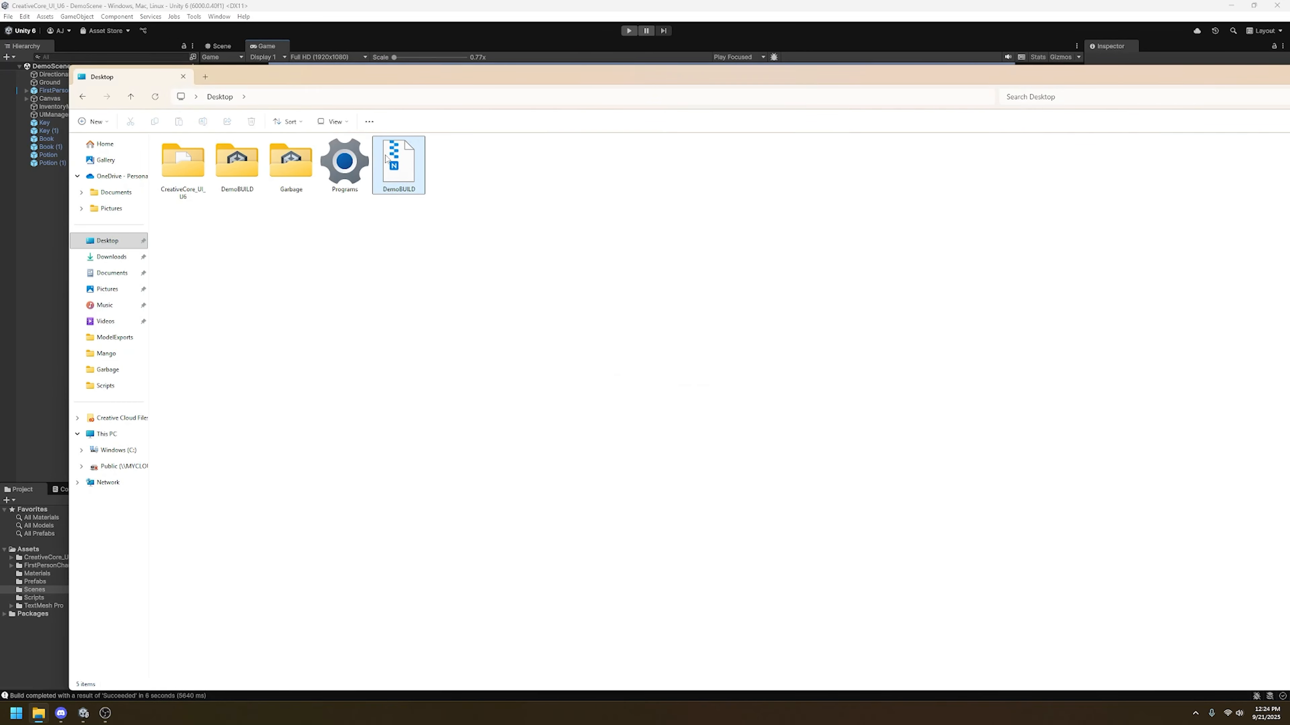
click(395, 167)
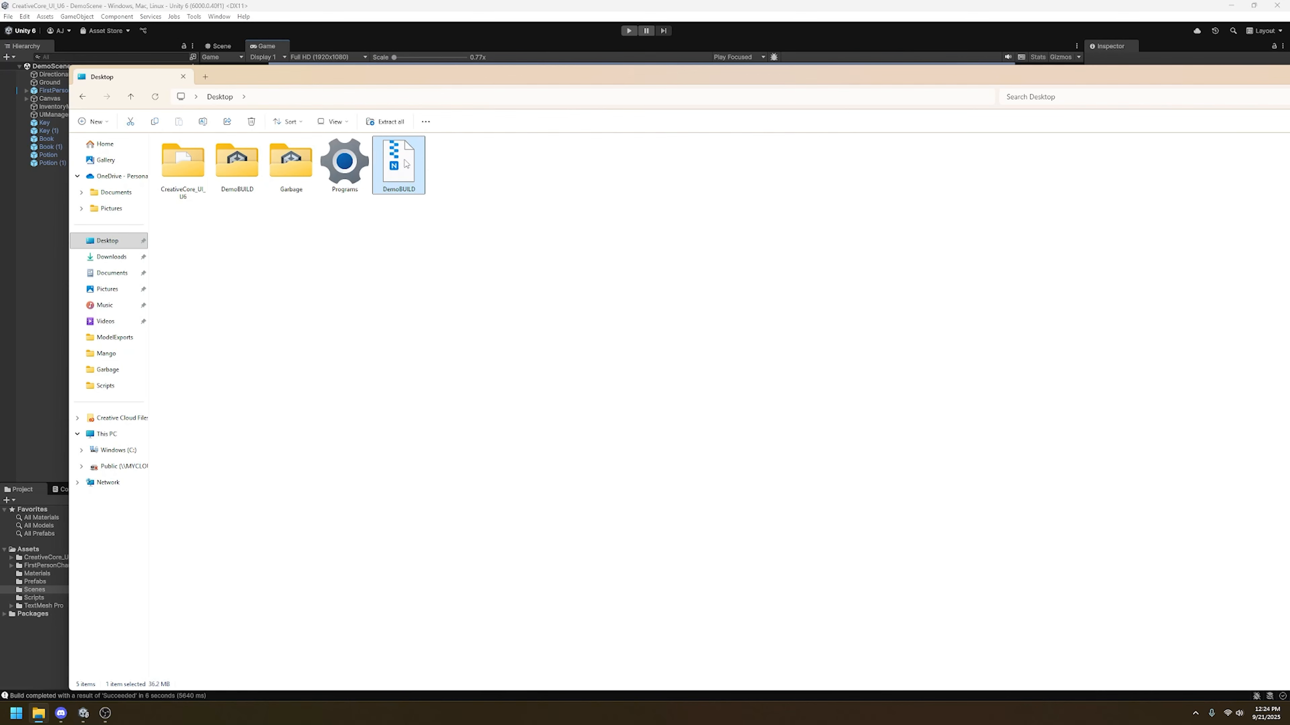